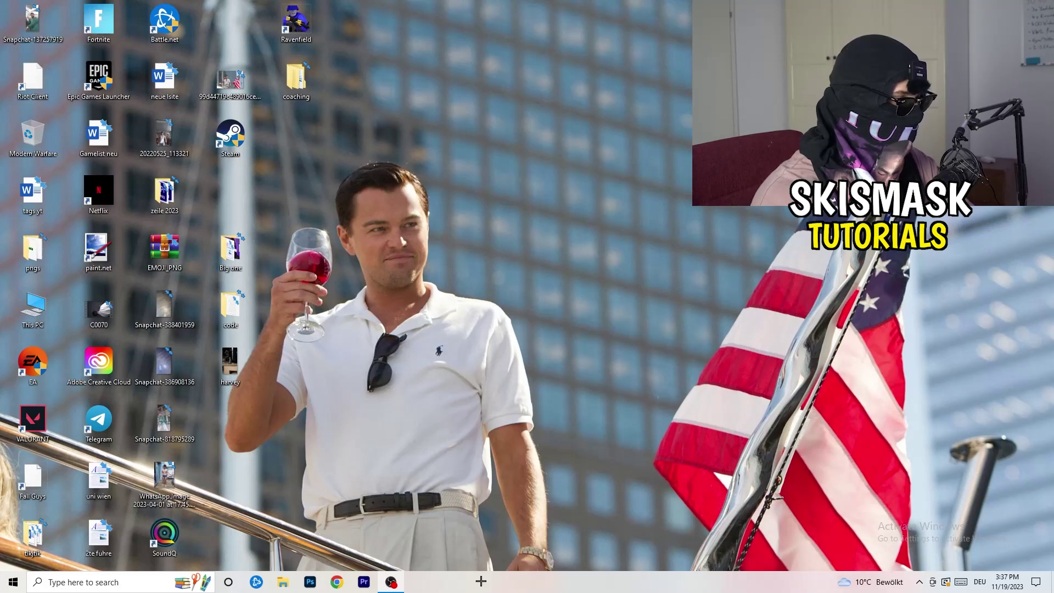
# - Open Task Manager and view the available actions for the Antimalware Service Executable background process
pyautogui.rightClick(517, 581)
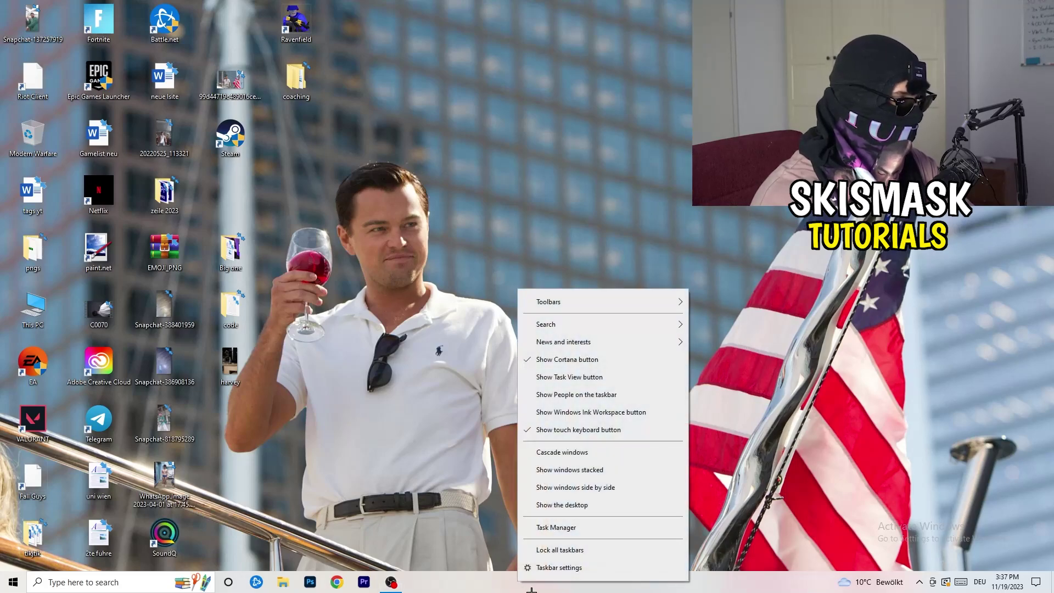
pyautogui.click(568, 524)
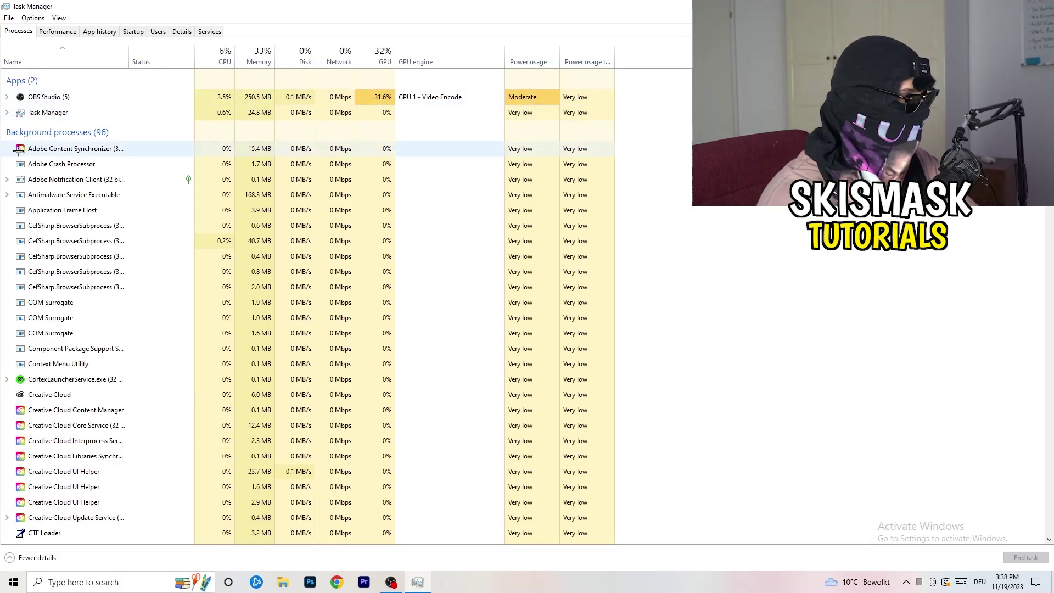
pyautogui.rightClick(247, 195)
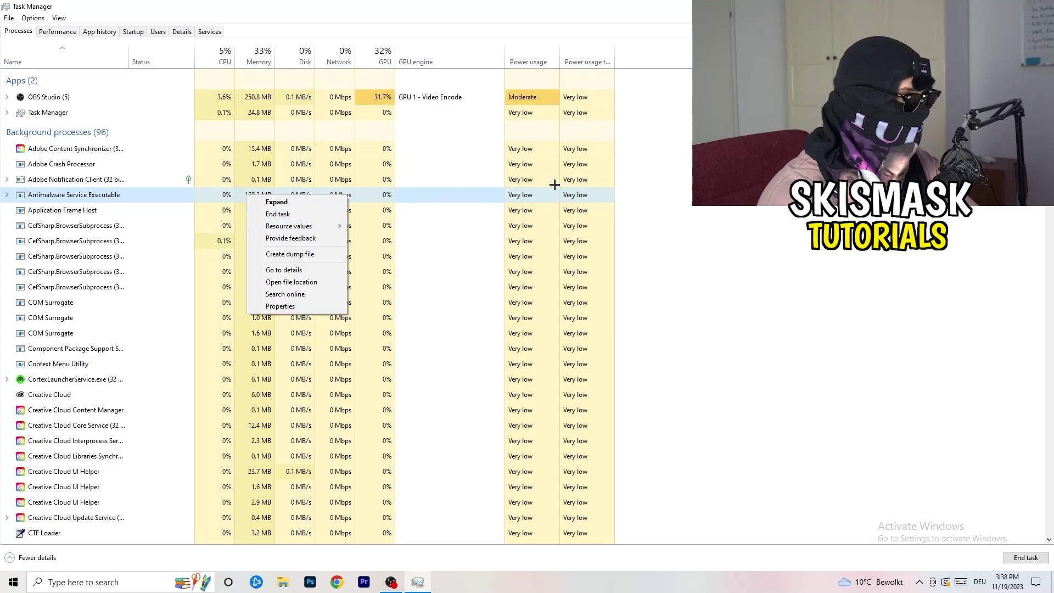
pyautogui.click(708, 181)
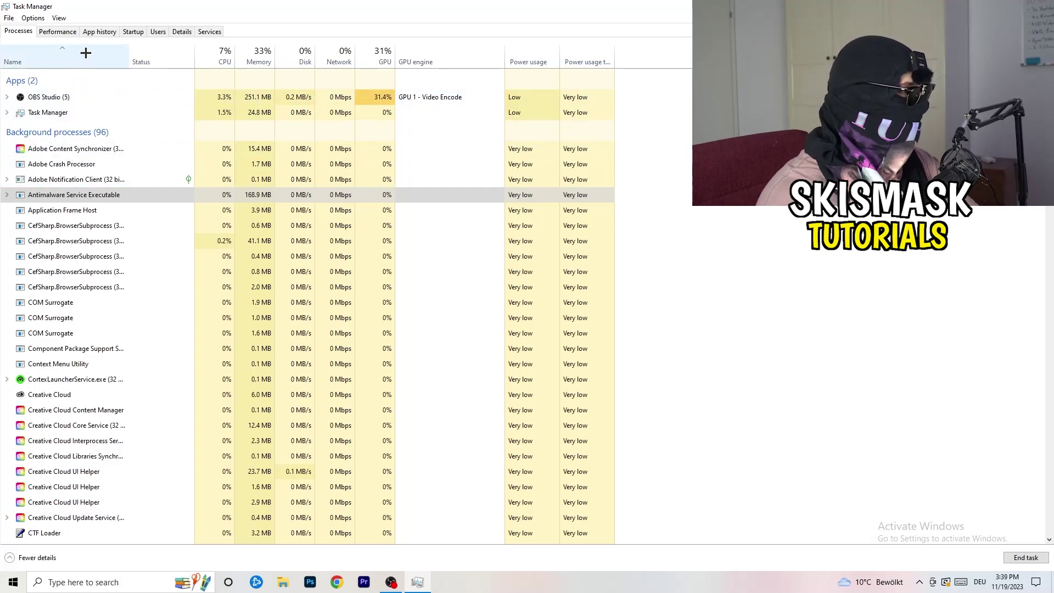
# - Review the startup apps in Task Manager, checking the available actions for Dropbox, EA and File Association Helper
pyautogui.click(133, 32)
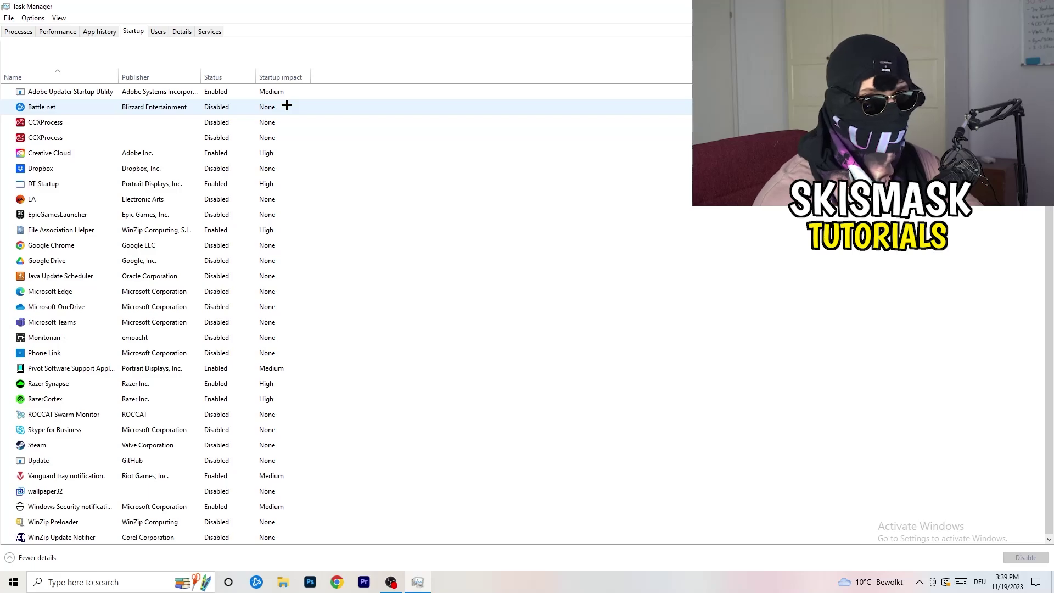
pyautogui.rightClick(219, 167)
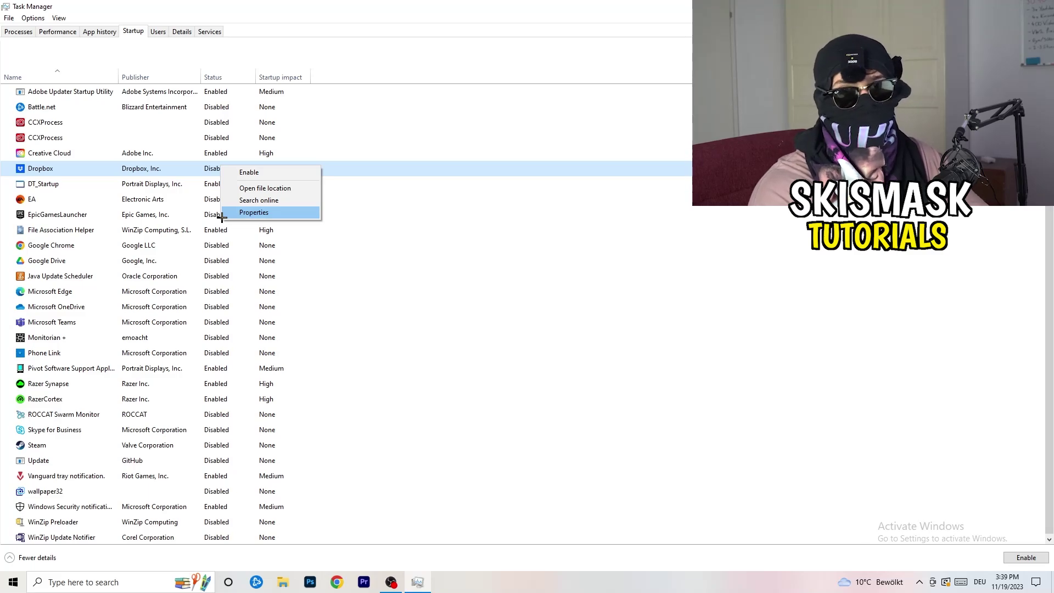
pyautogui.rightClick(105, 201)
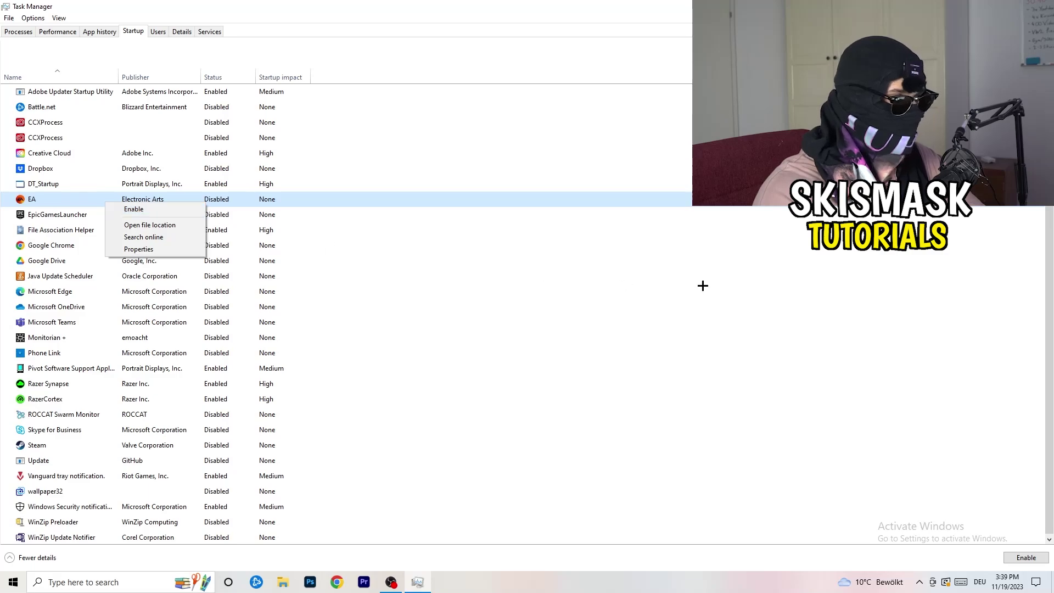
pyautogui.click(686, 295)
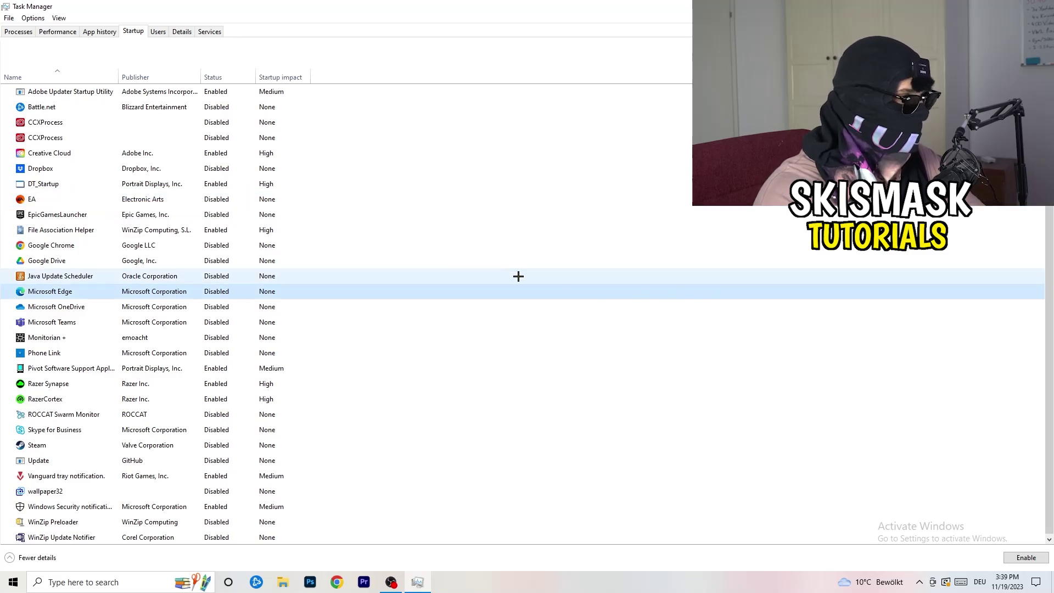
pyautogui.rightClick(217, 232)
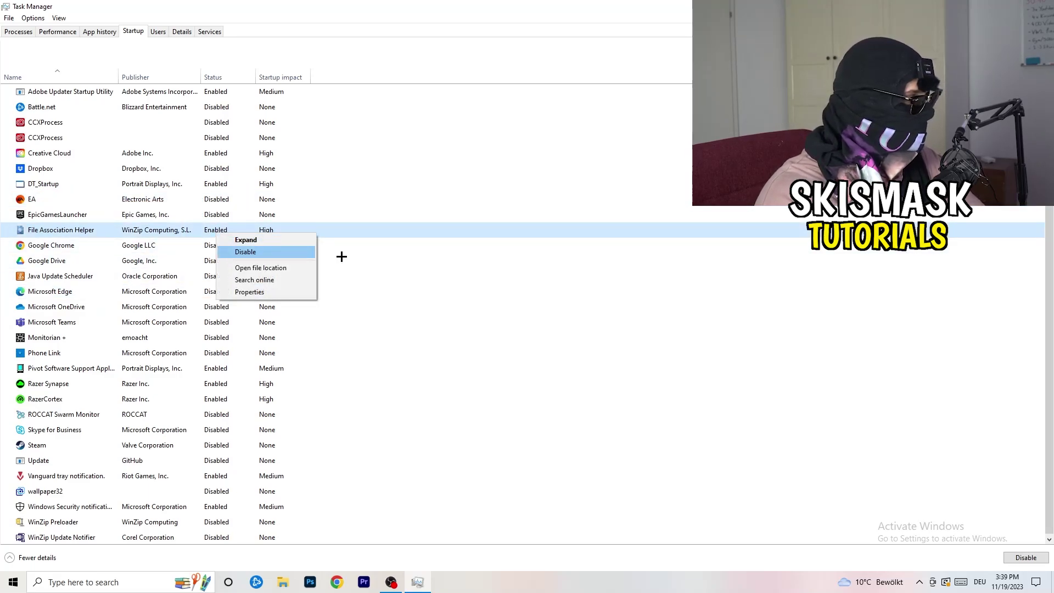
pyautogui.click(473, 275)
pyautogui.click(473, 274)
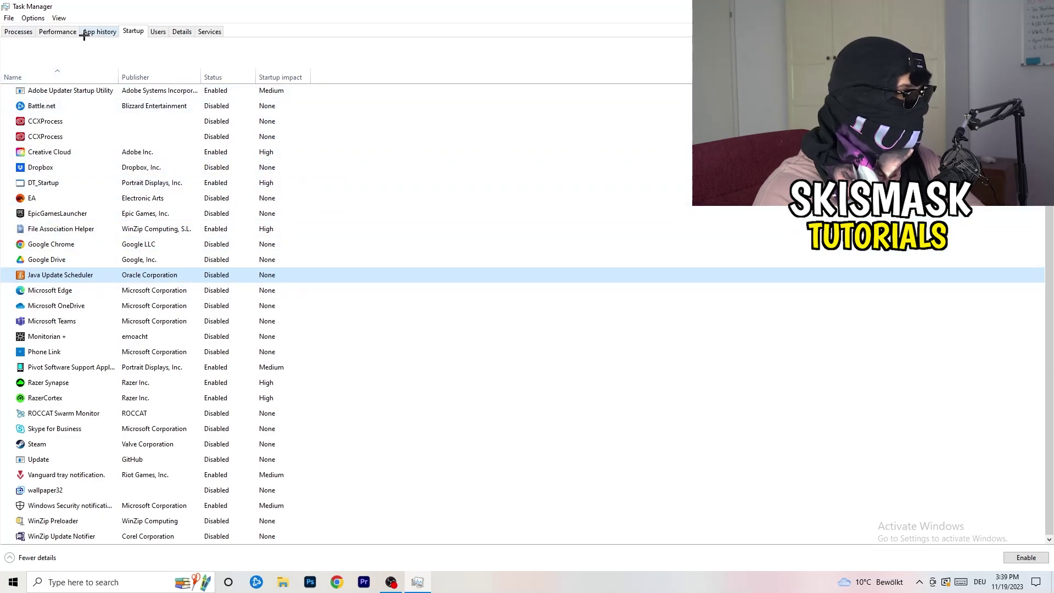
# - Examine the priority options of the Dropbox crash handler in the detailed process list and close Task Manager
pyautogui.click(61, 32)
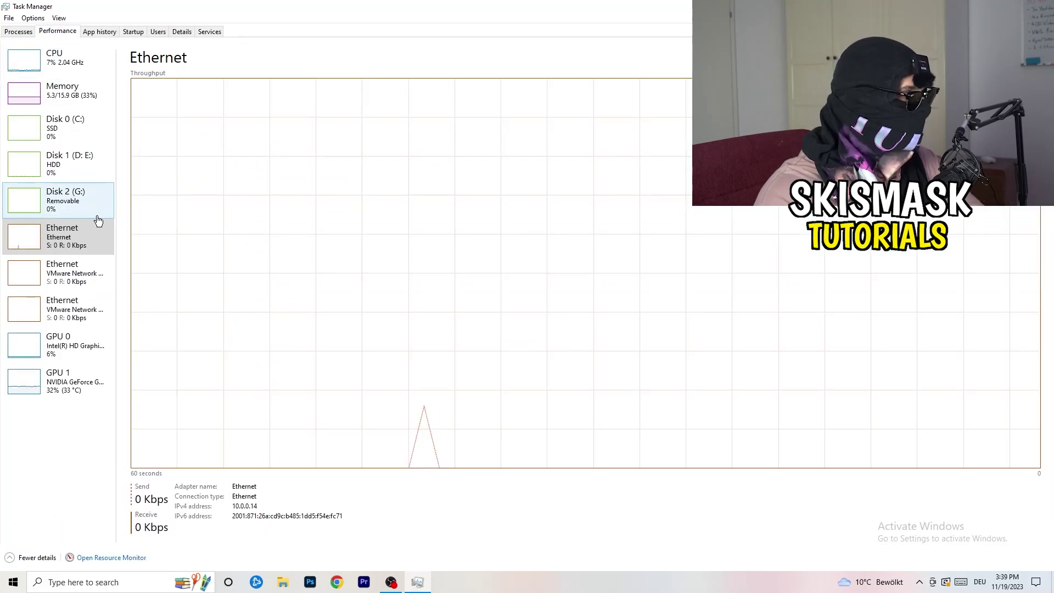
pyautogui.click(181, 32)
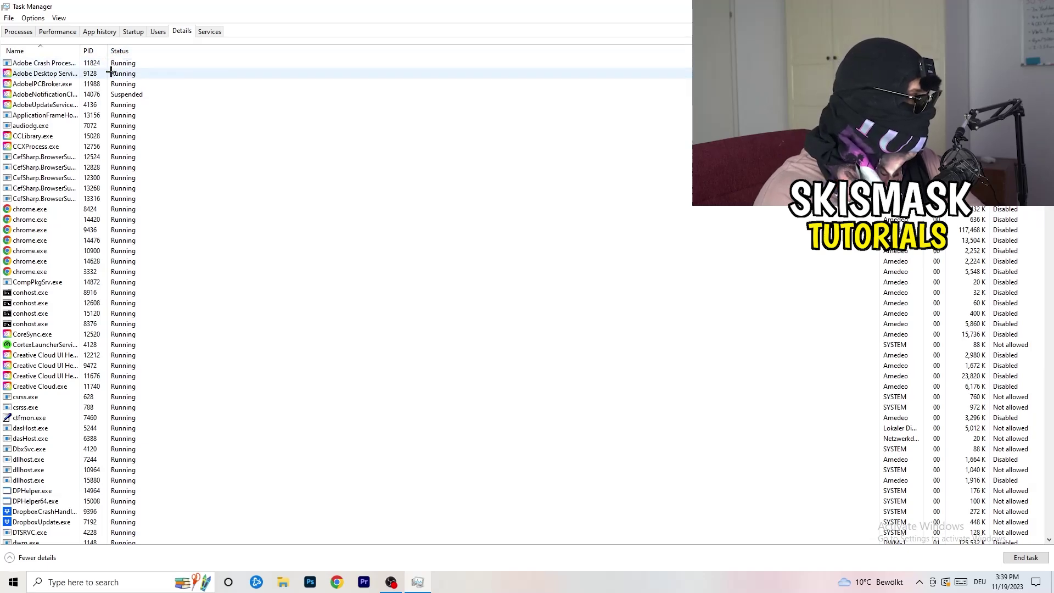
pyautogui.scroll(-6, 113, 280)
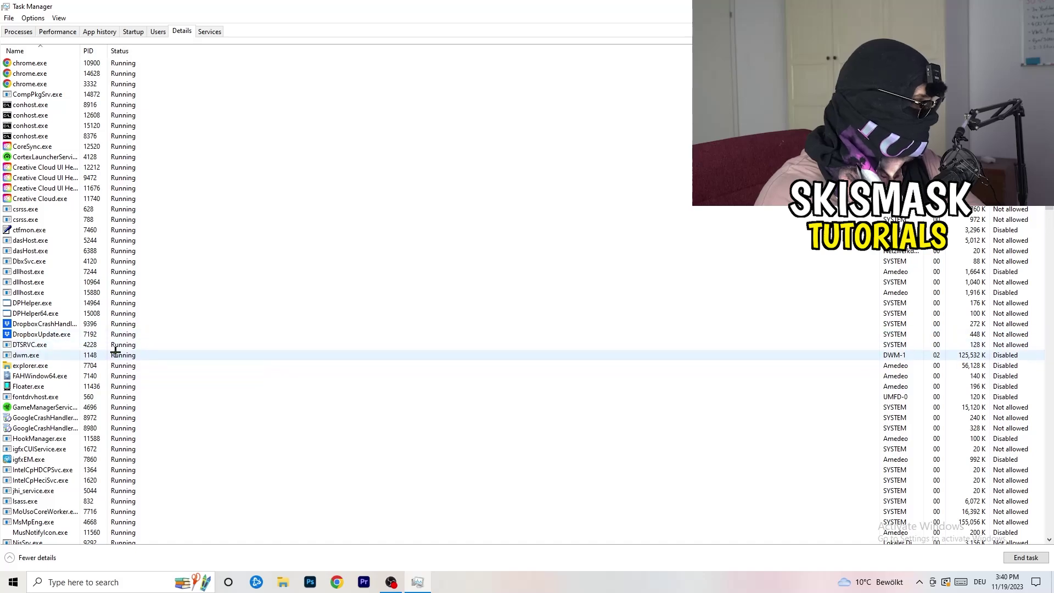
pyautogui.rightClick(44, 324)
pyautogui.rightClick(88, 318)
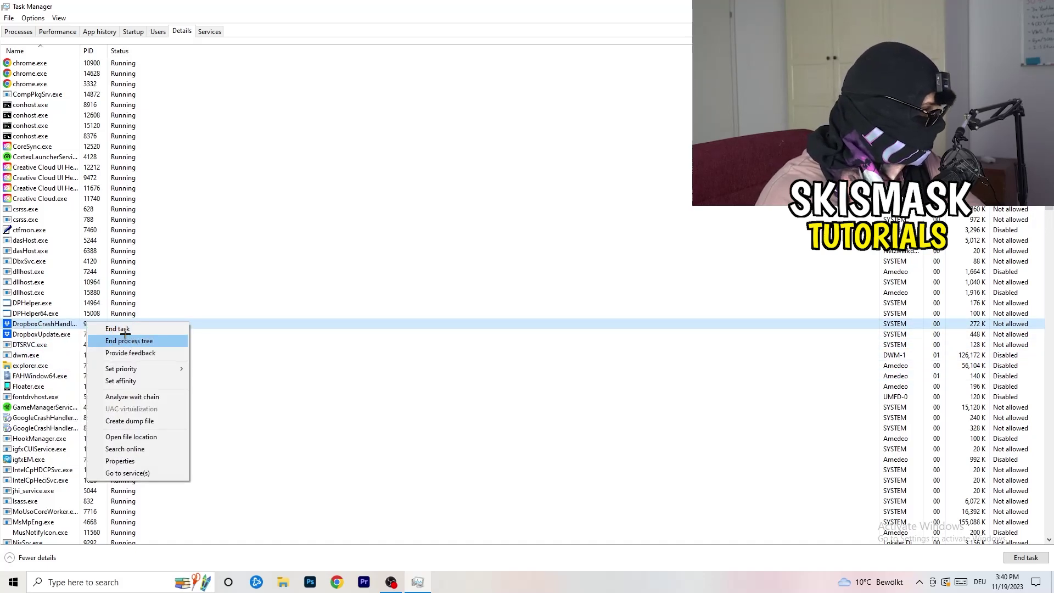
pyautogui.rightClick(80, 323)
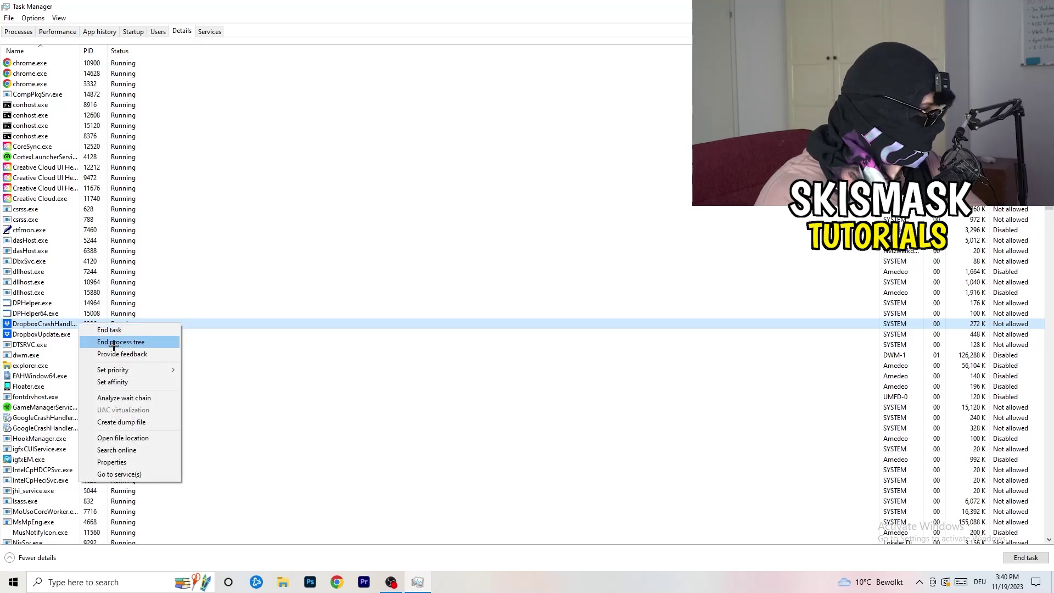
pyautogui.moveTo(131, 369)
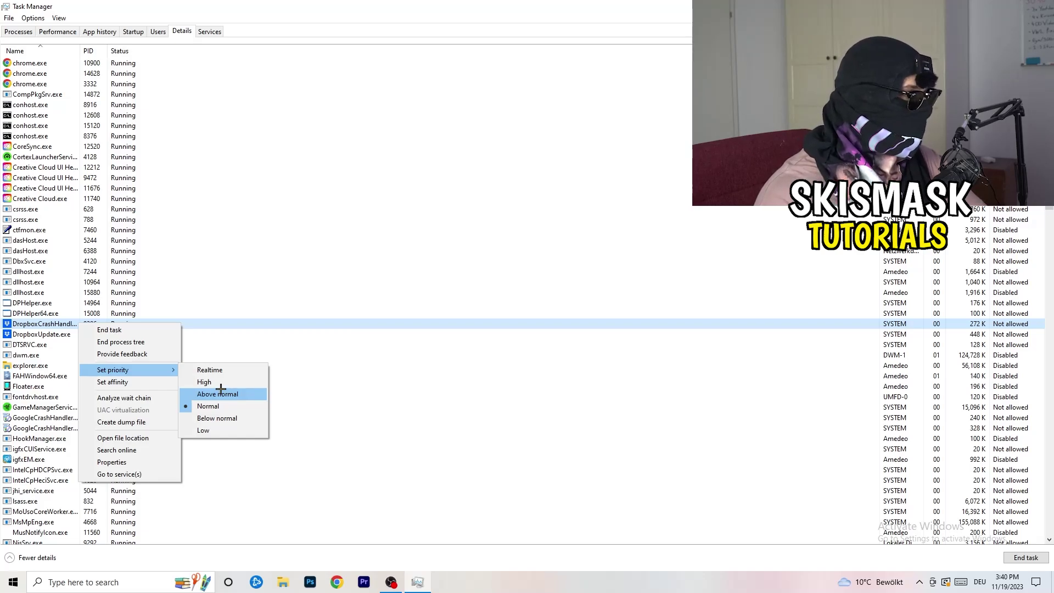
pyautogui.click(470, 84)
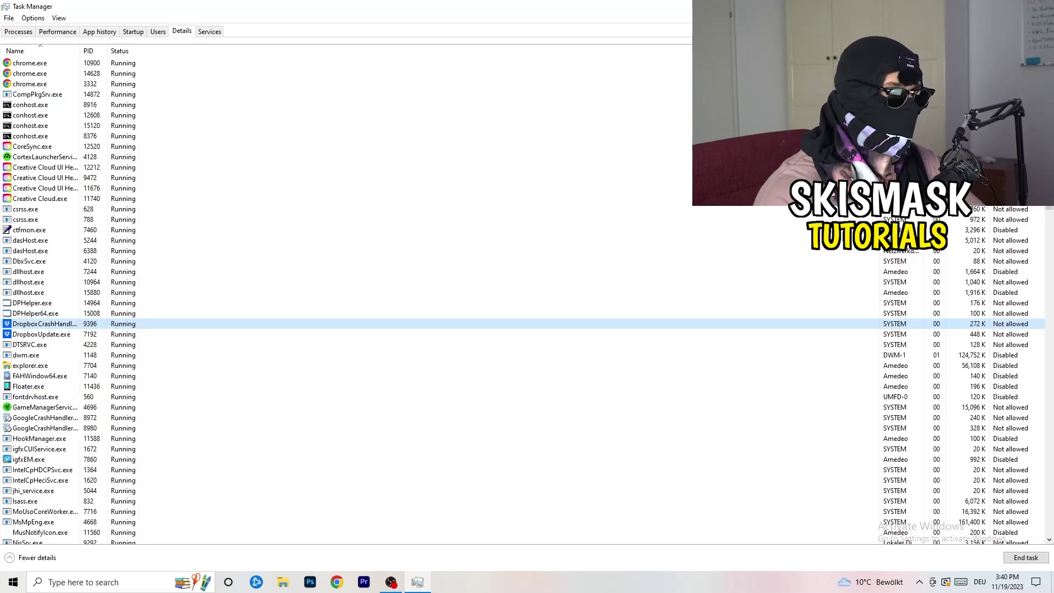
pyautogui.hotkey('alt', 'F4')
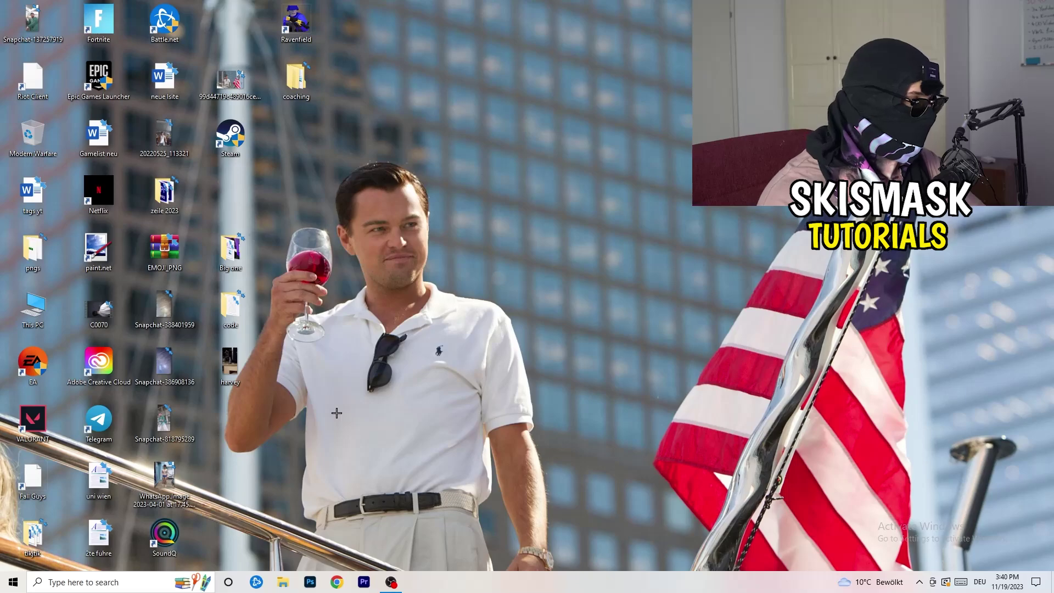
# - Open Windows Settings and go to the display settings under System
pyautogui.press('super')
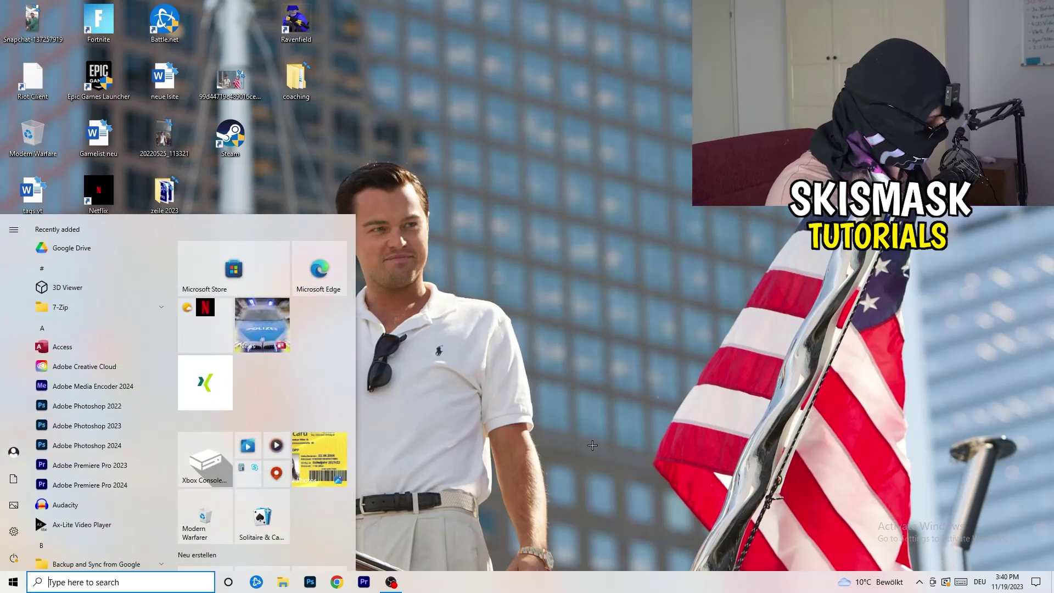
pyautogui.write('settings')
pyautogui.press('Return')
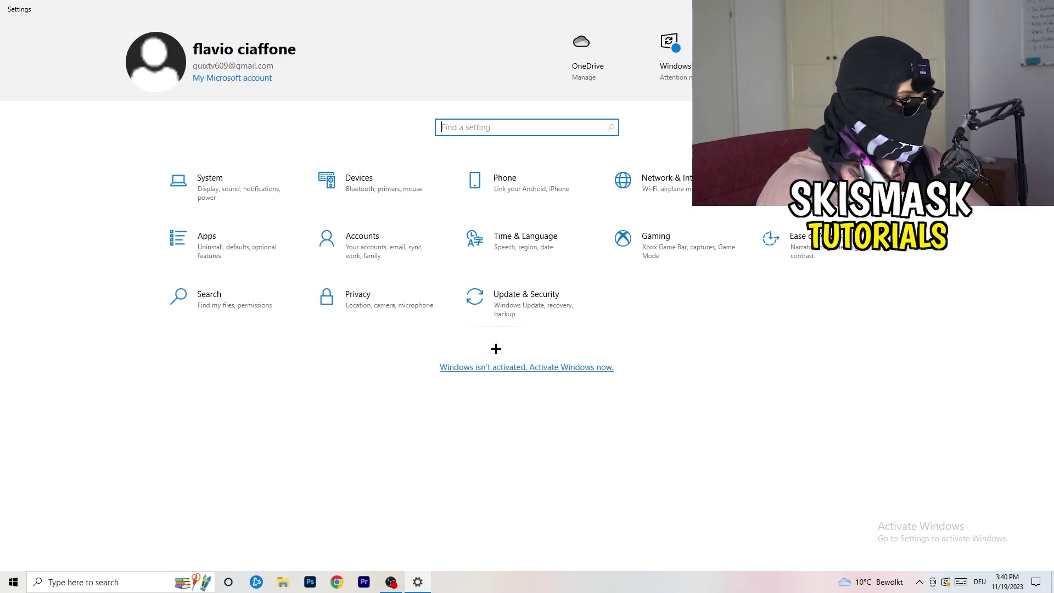
pyautogui.click(230, 187)
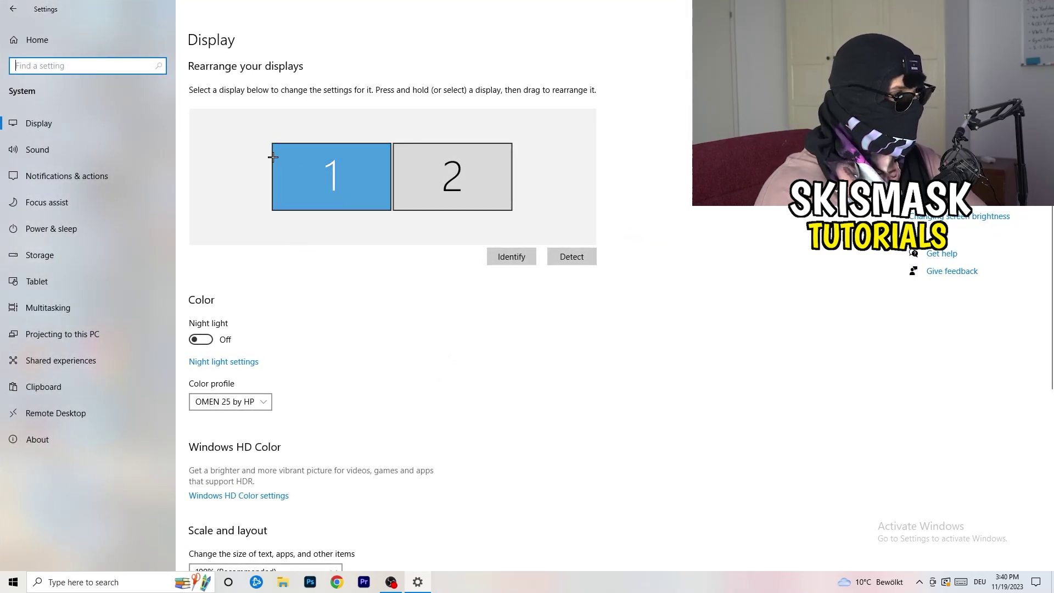
pyautogui.click(212, 43)
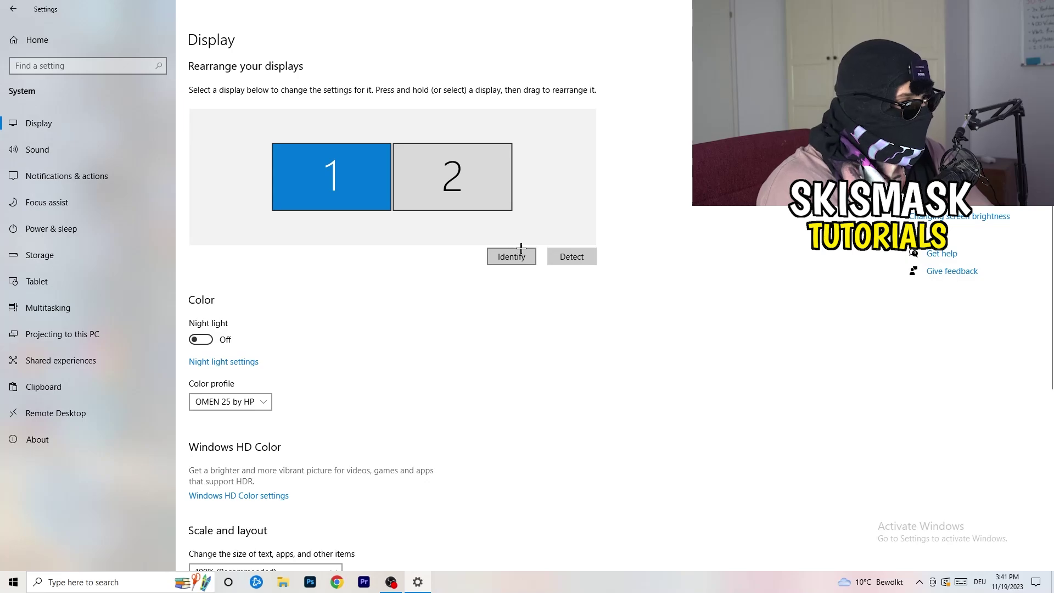
# - Examine the available scaling and resolution options in the display settings
pyautogui.scroll(-2, 372, 300)
pyautogui.scroll(2, 371, 301)
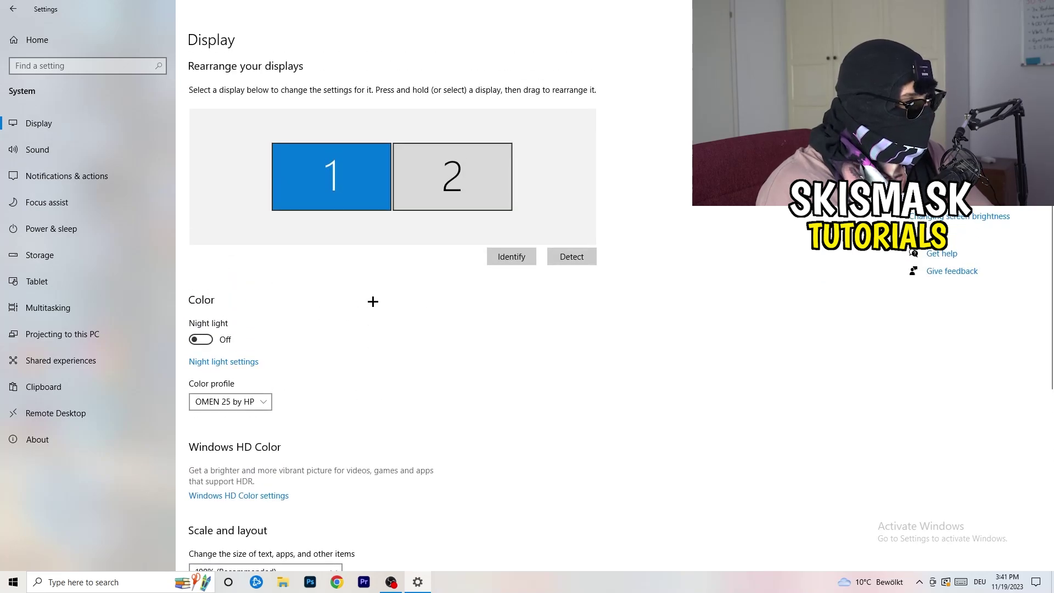
pyautogui.scroll(-3, 371, 301)
pyautogui.scroll(-3, 372, 302)
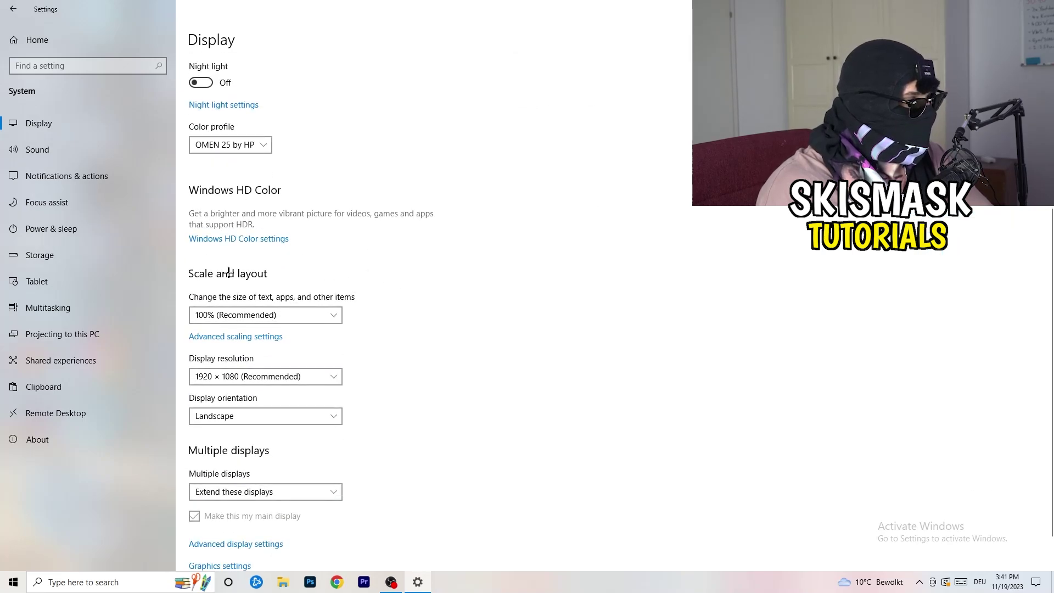
pyautogui.click(323, 312)
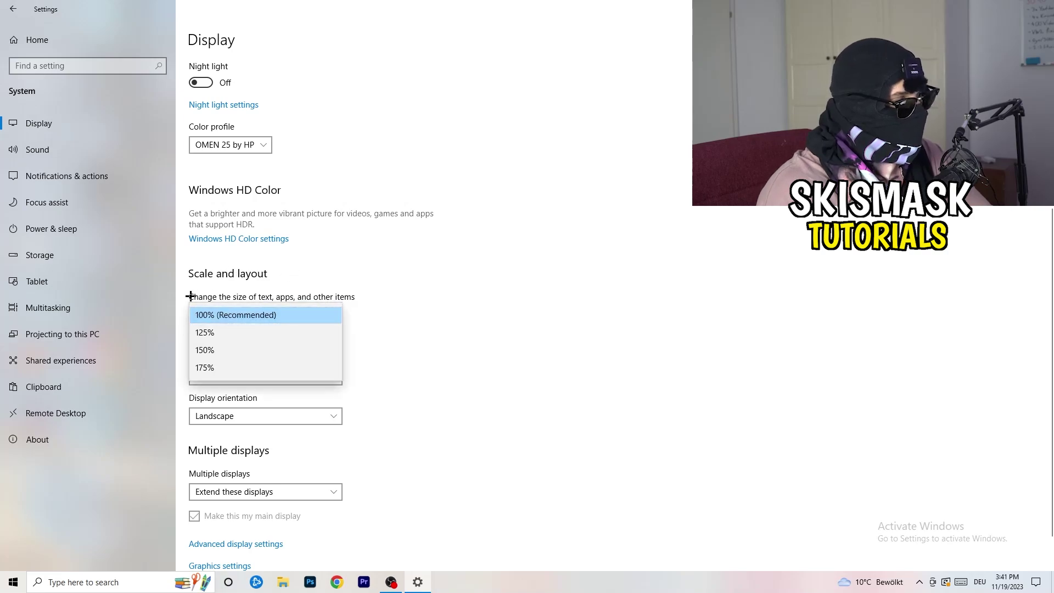
pyautogui.click(373, 296)
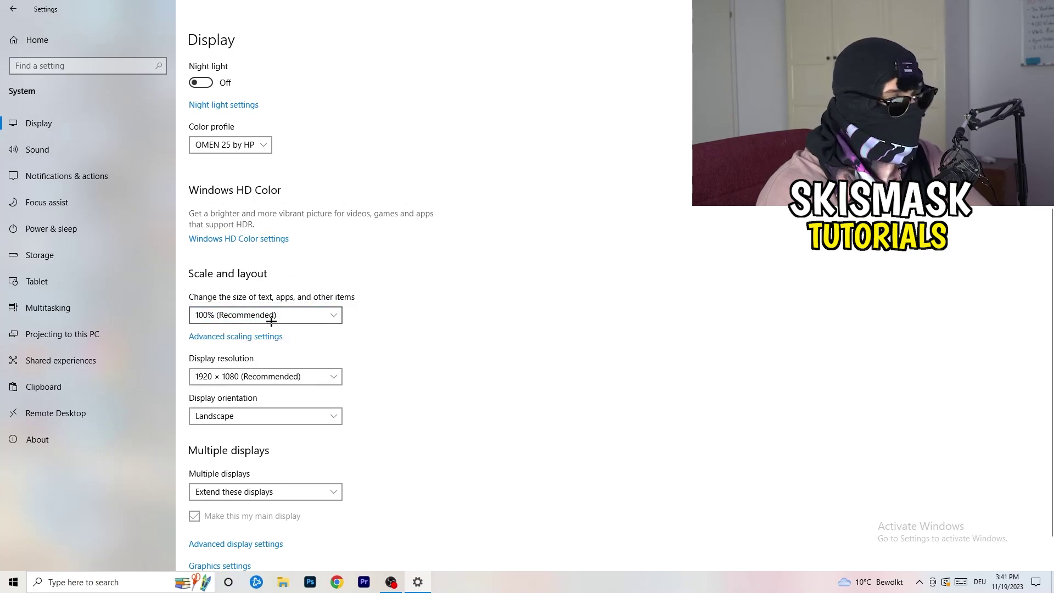
pyautogui.scroll(-1, 299, 317)
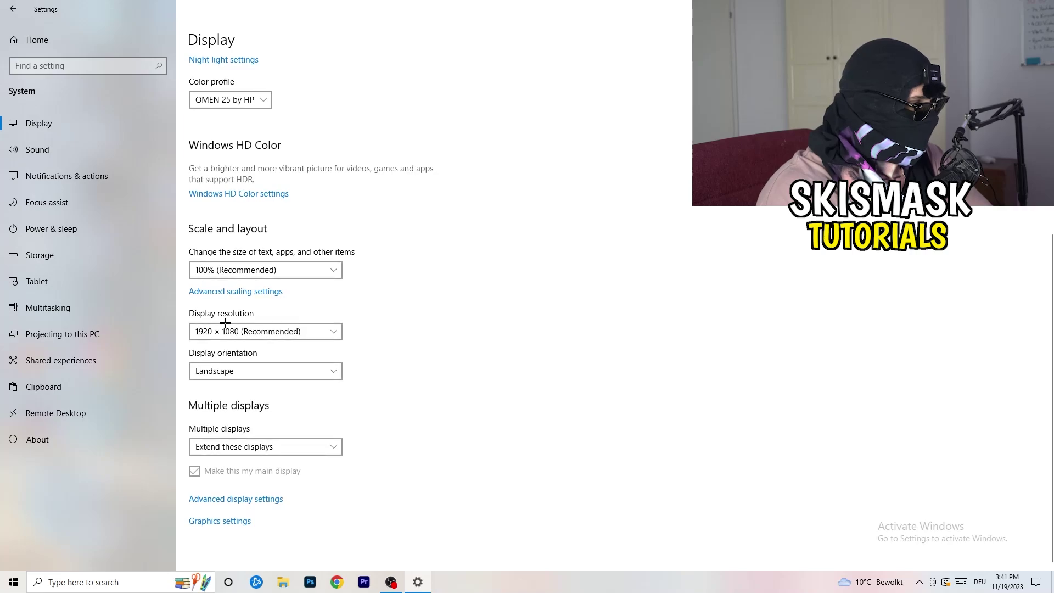
pyautogui.hotkey('alt', 'Down')
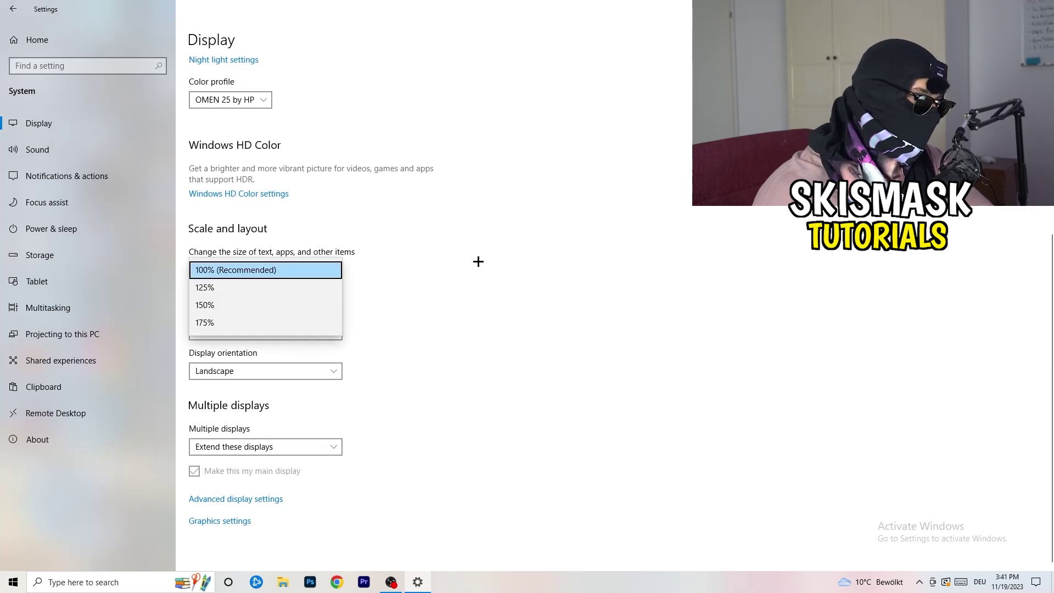
pyautogui.press('Escape')
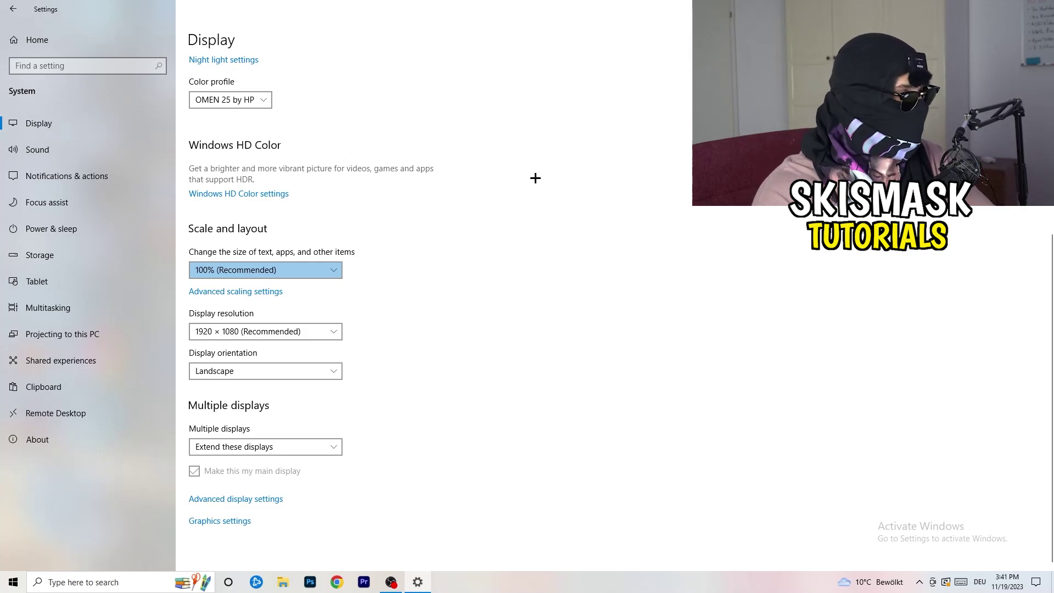
pyautogui.click(317, 331)
pyautogui.click(381, 311)
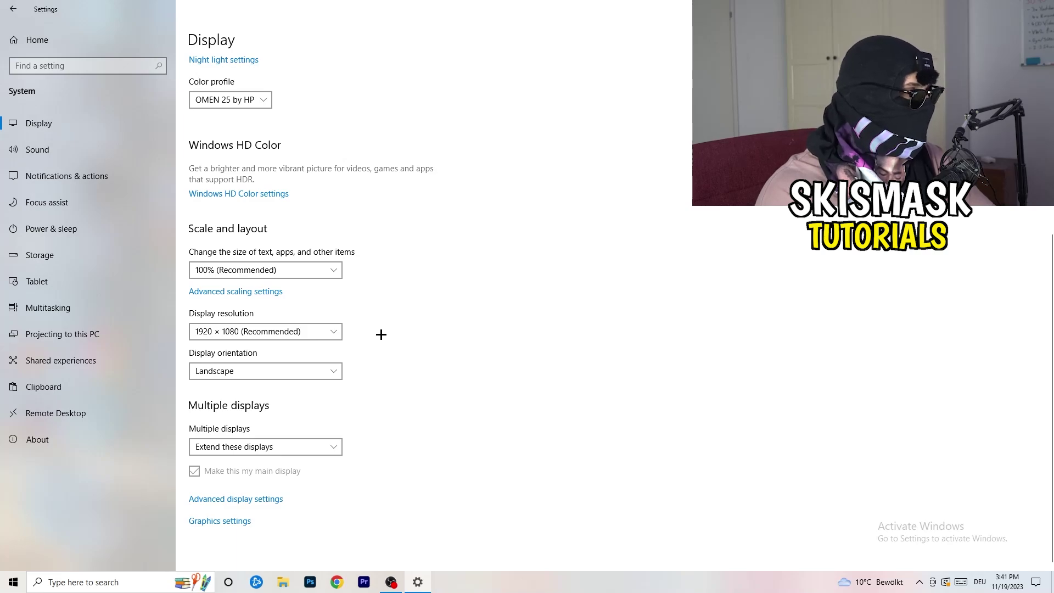
# - Review the Storage Sense schedule and turn off deletion of temporary files that apps aren't using
pyautogui.click(78, 247)
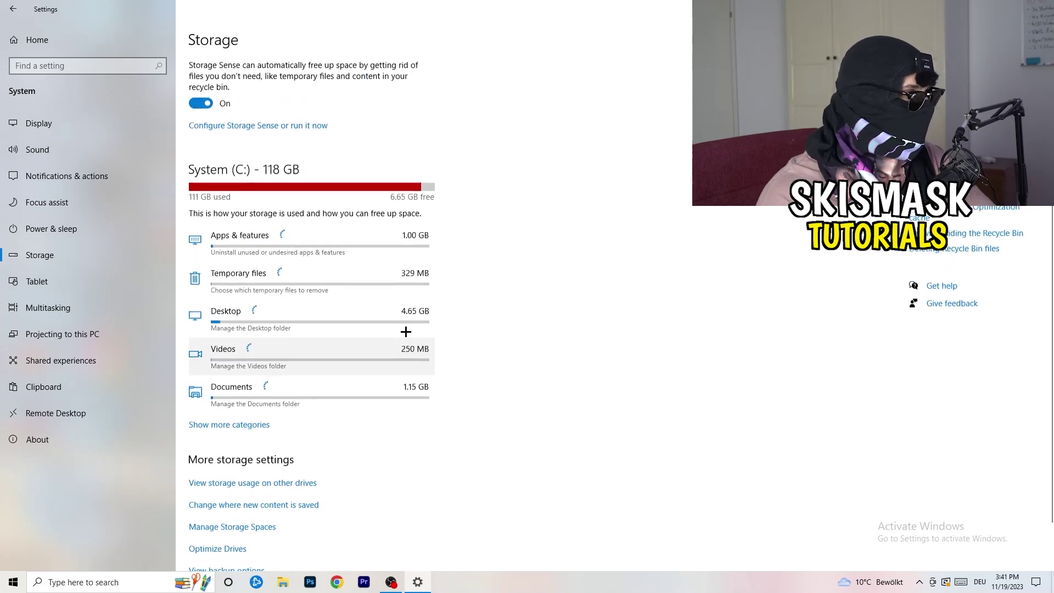
pyautogui.click(231, 127)
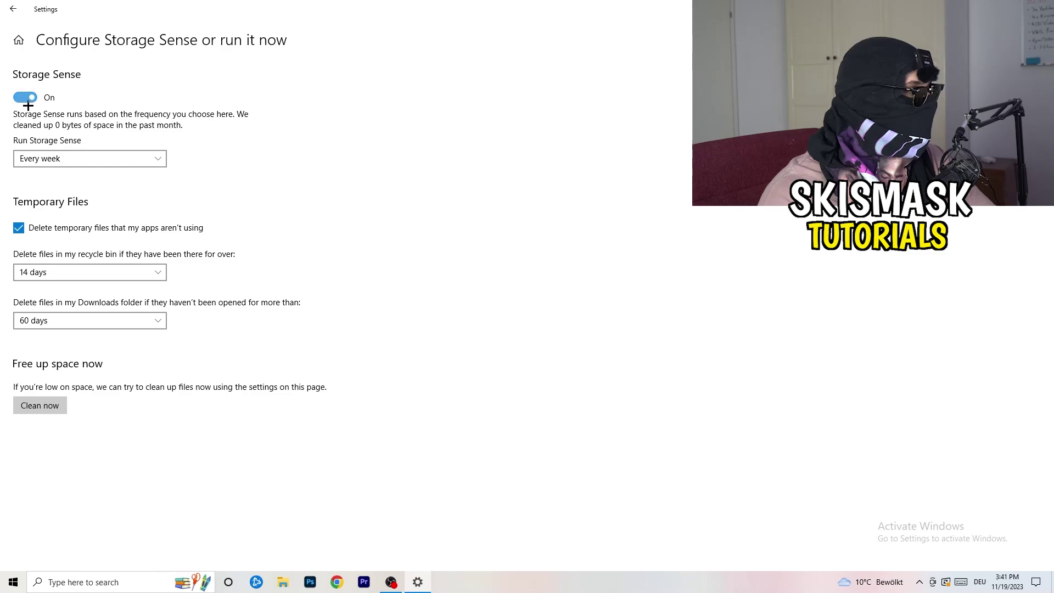
pyautogui.click(50, 159)
pyautogui.click(76, 159)
pyautogui.click(154, 231)
pyautogui.click(65, 269)
pyautogui.click(131, 331)
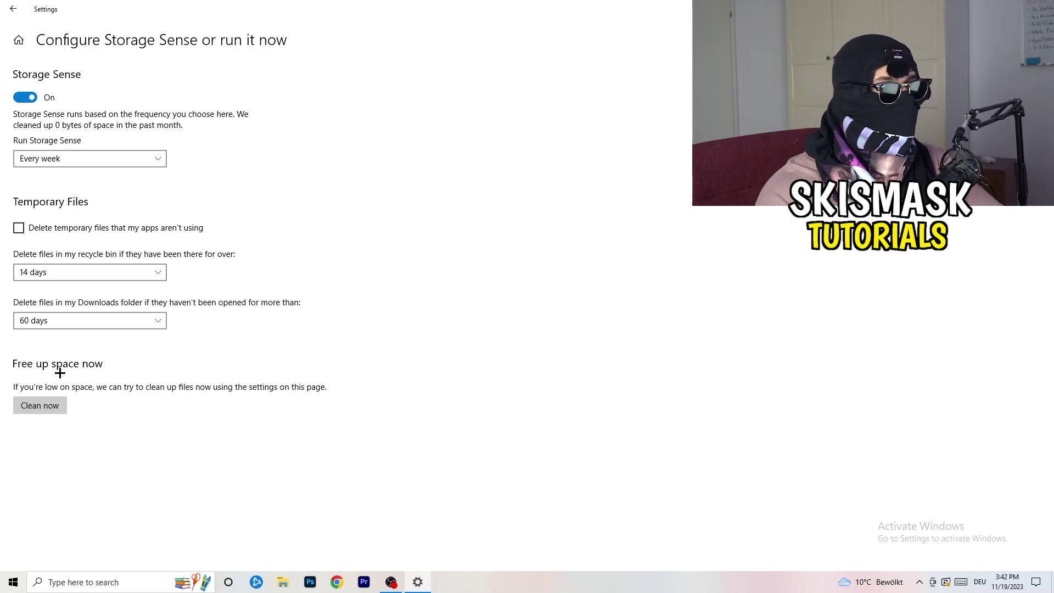
pyautogui.click(3, 12)
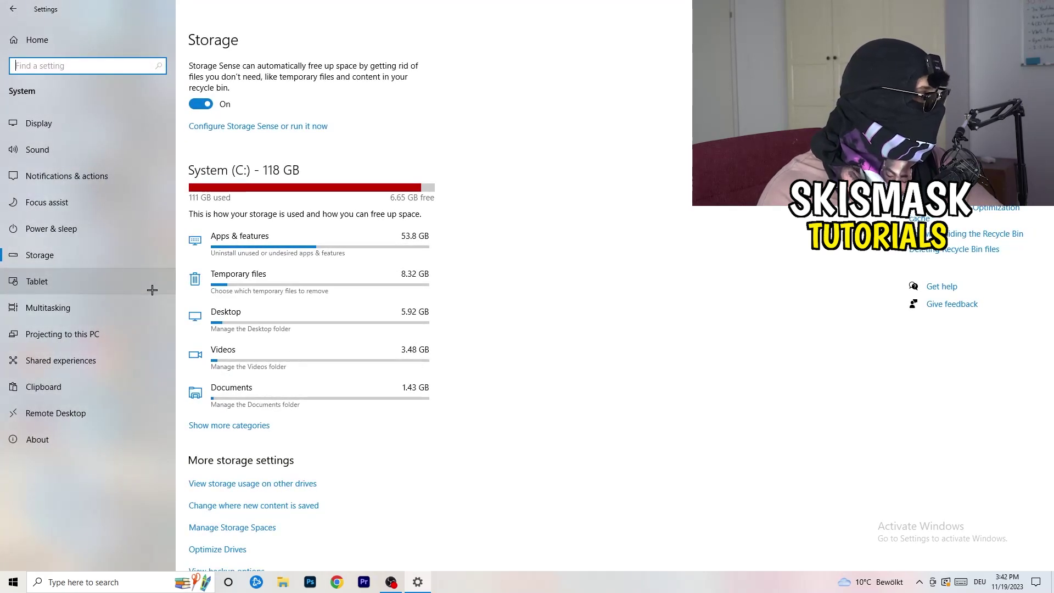
# - Review the preferred and additional power plans reached from the Power & sleep settings, and close Power Options and Settings
pyautogui.click(123, 236)
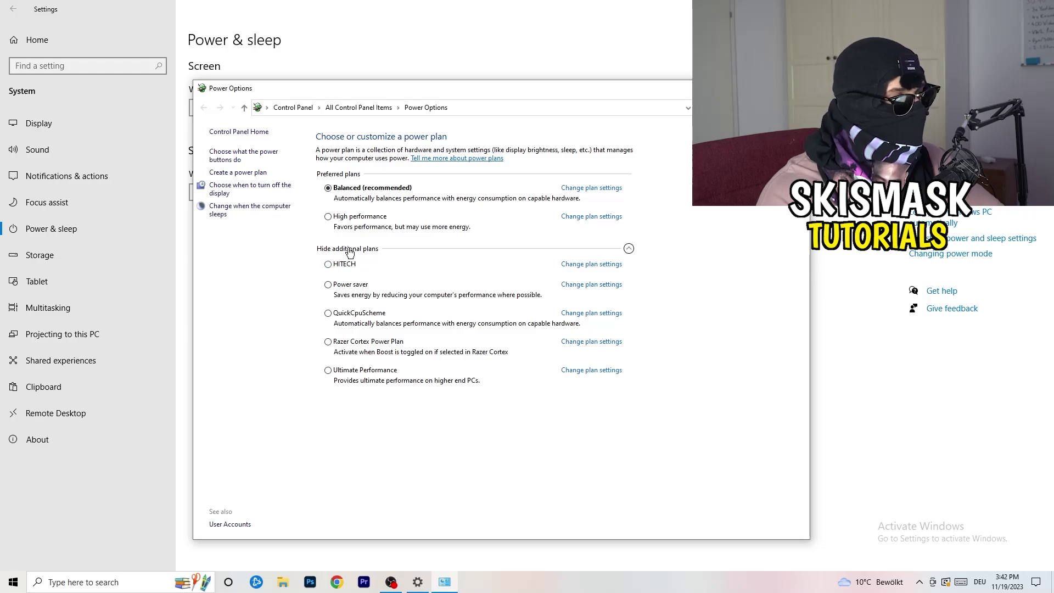
pyautogui.click(408, 250)
pyautogui.click(628, 249)
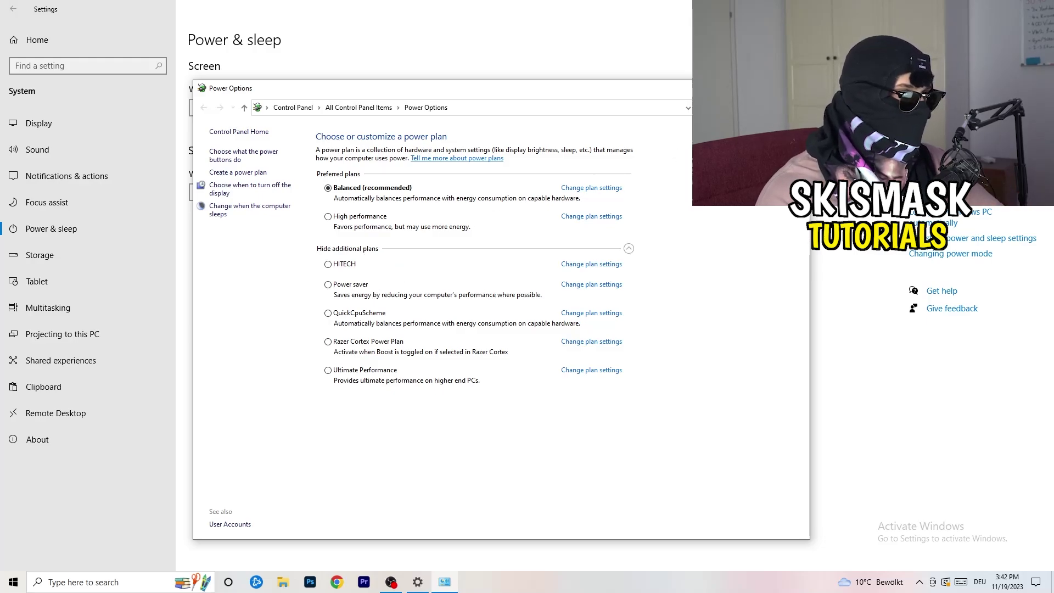
pyautogui.hotkey('alt', 'F4')
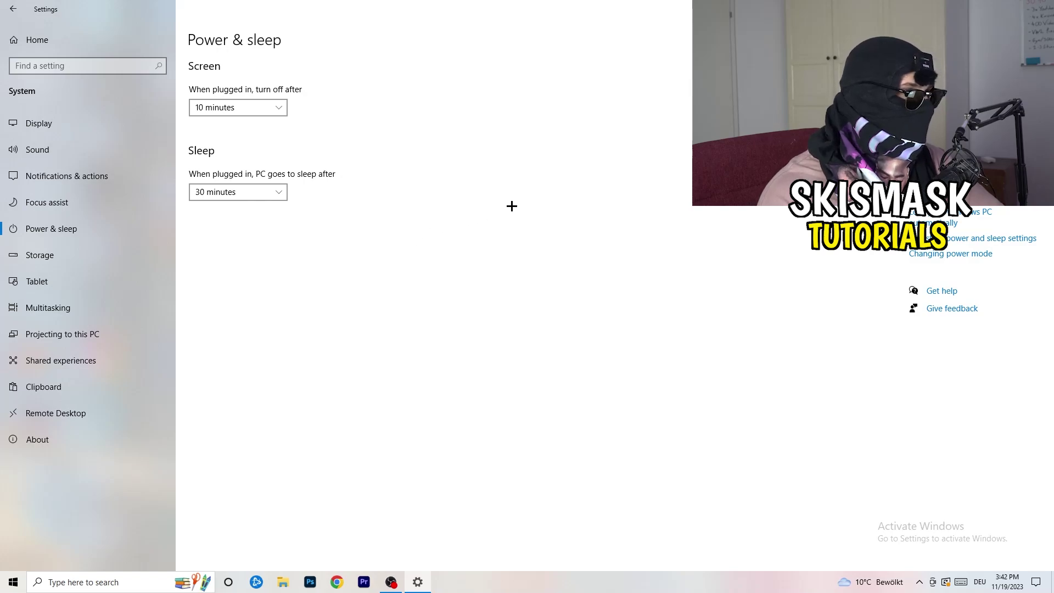
pyautogui.hotkey('alt', 'F4')
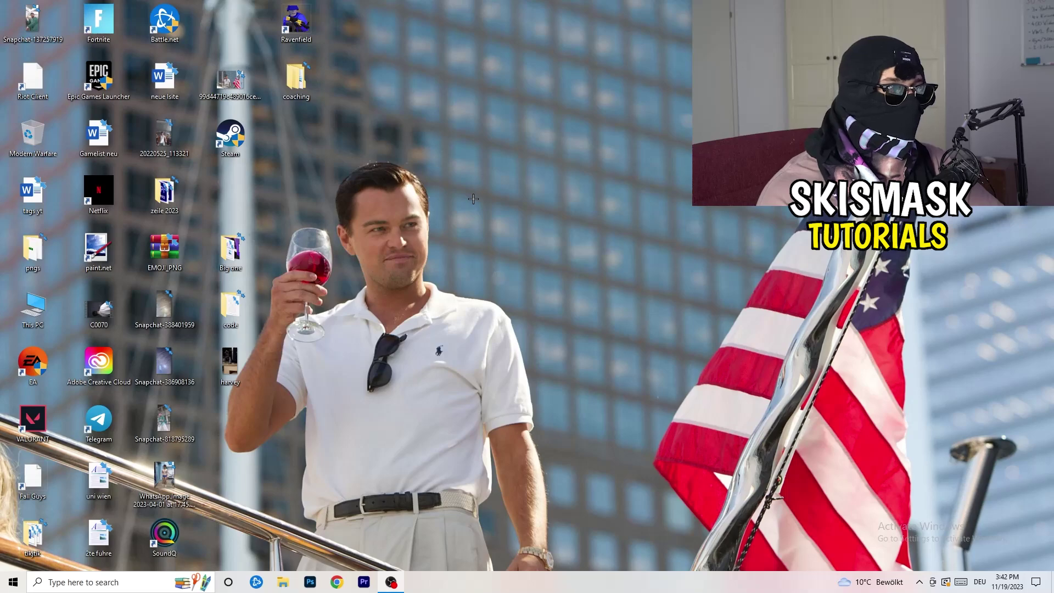
# - Move the Steam shortcut to an empty area of the desktop and open the compatibility settings in its properties
pyautogui.moveTo(230, 137); pyautogui.dragTo(560, 194)
pyautogui.click(455, 219)
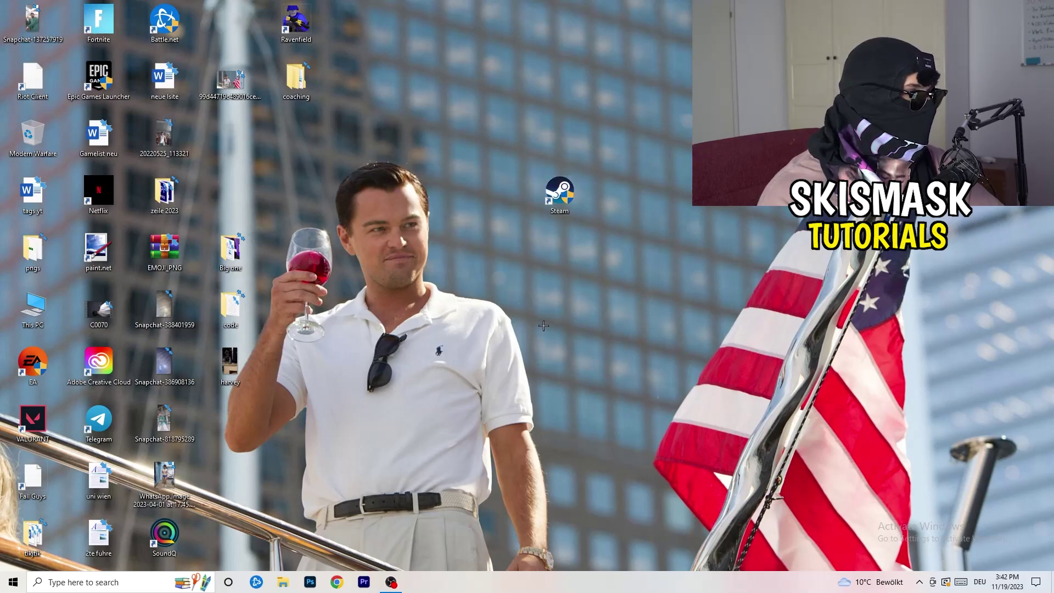
pyautogui.rightClick(551, 196)
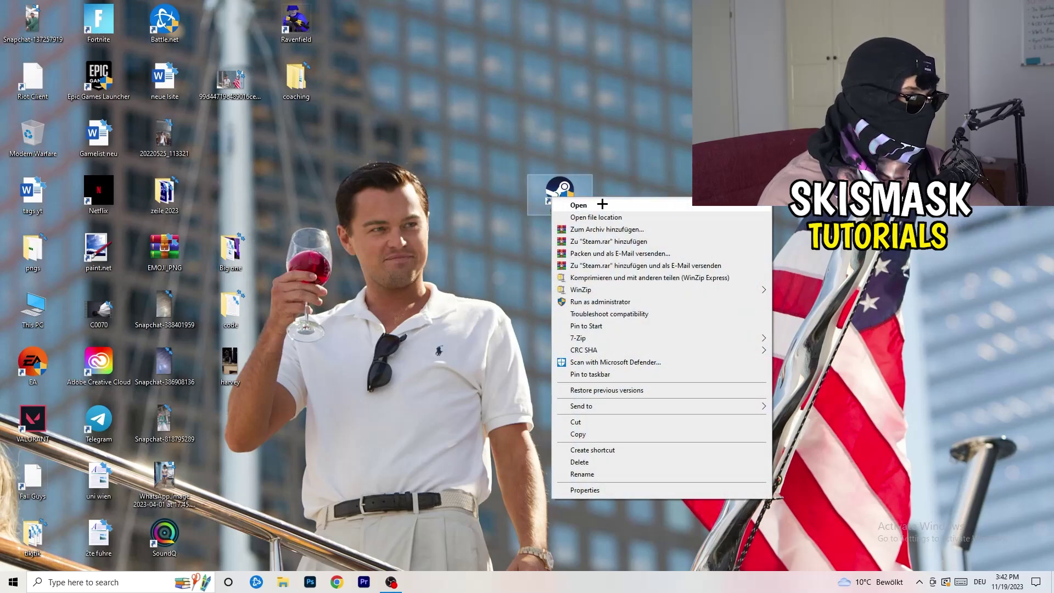
pyautogui.click(602, 490)
pyautogui.moveTo(622, 209); pyautogui.dragTo(509, 155)
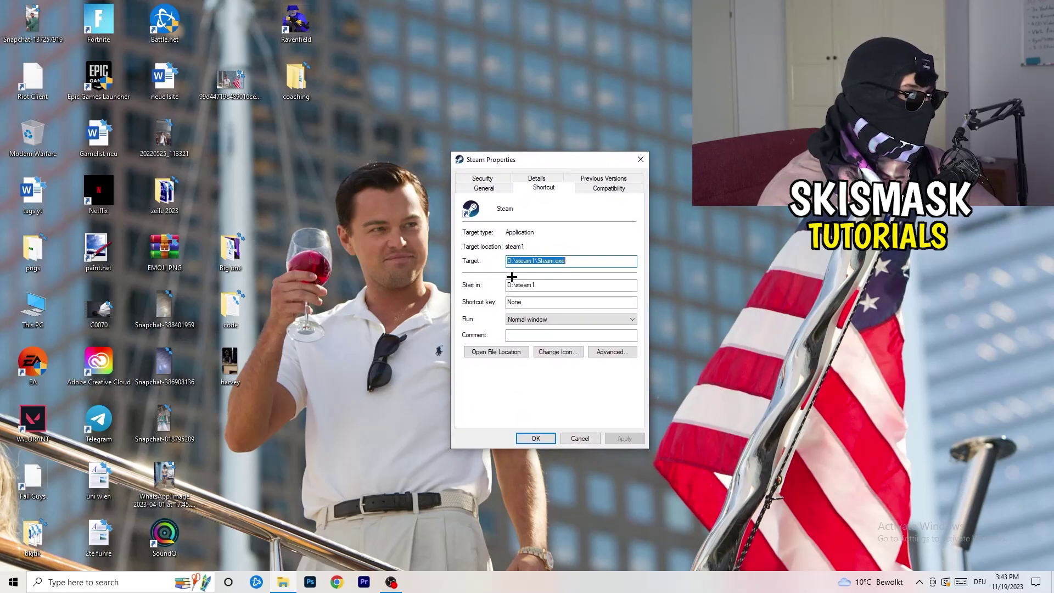
pyautogui.click(621, 189)
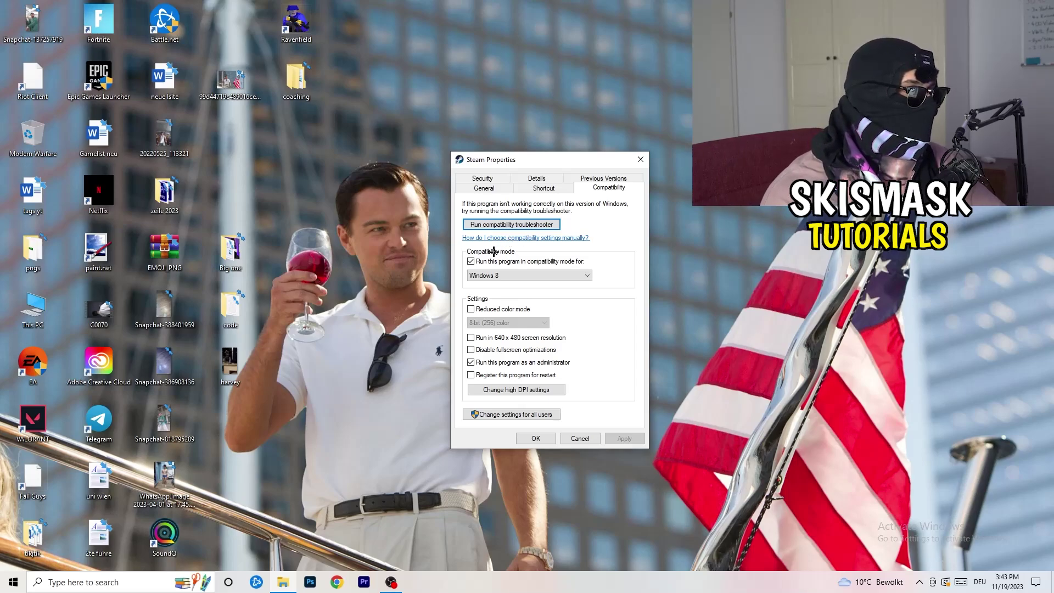
# - Set Steam to run in compatibility mode for Windows 8, apply the change and close its properties
pyautogui.click(577, 259)
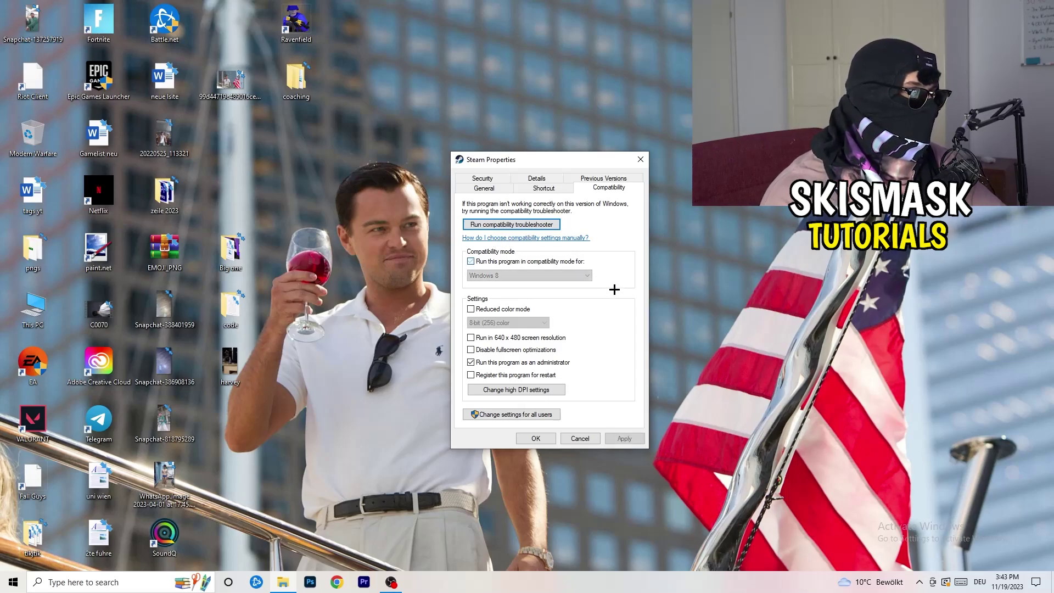
pyautogui.click(473, 262)
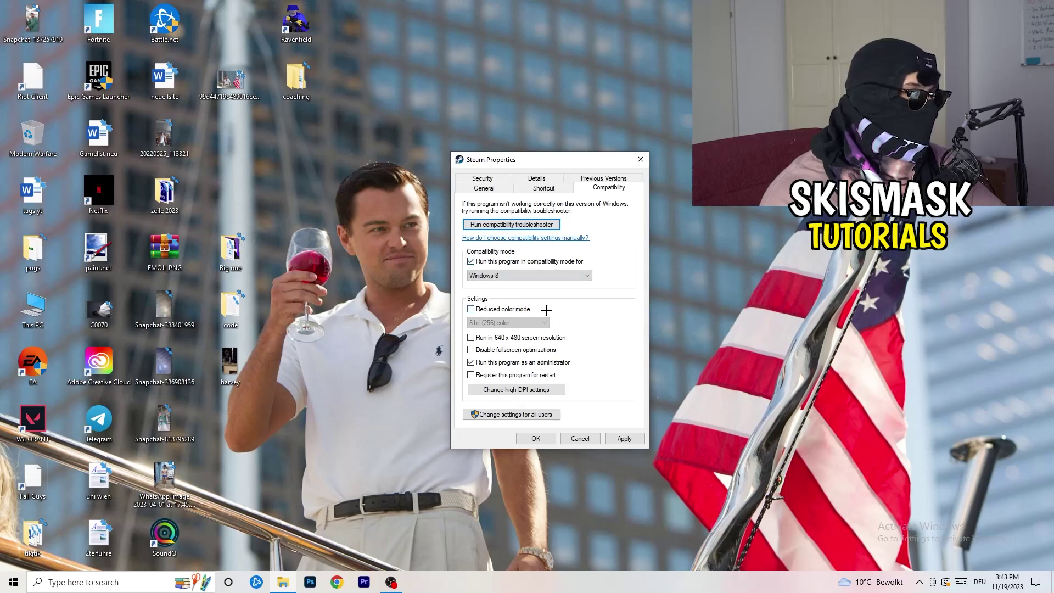
pyautogui.click(522, 276)
pyautogui.click(588, 277)
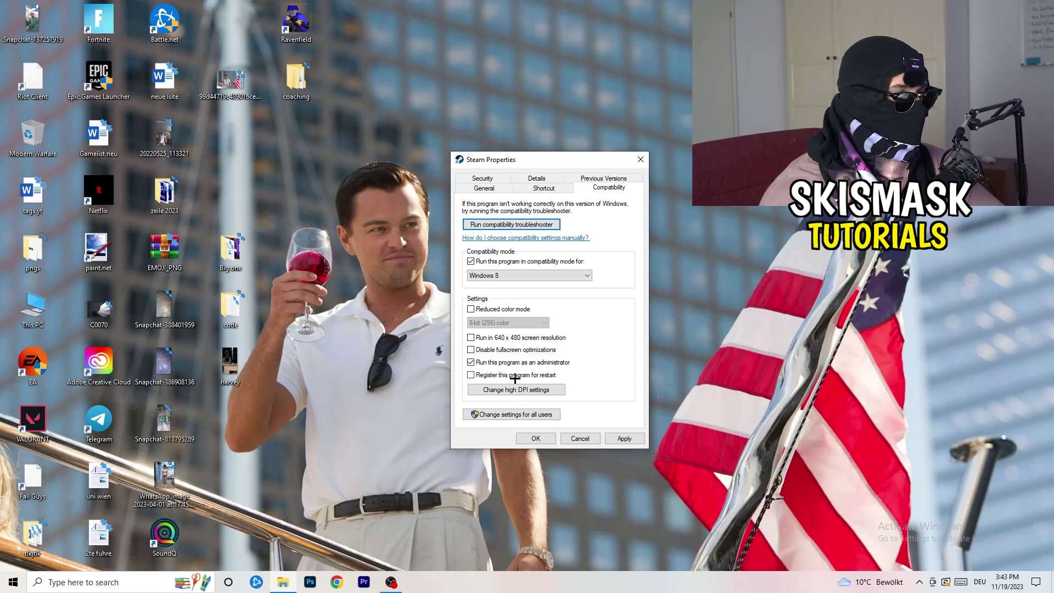
pyautogui.click(620, 439)
pyautogui.click(531, 439)
# - Look over the Steam shortcut's available actions and return the shortcut to its original place among the desktop icons
pyautogui.moveTo(575, 206); pyautogui.dragTo(641, 207)
pyautogui.moveTo(550, 152); pyautogui.dragTo(708, 214)
pyautogui.click(639, 336)
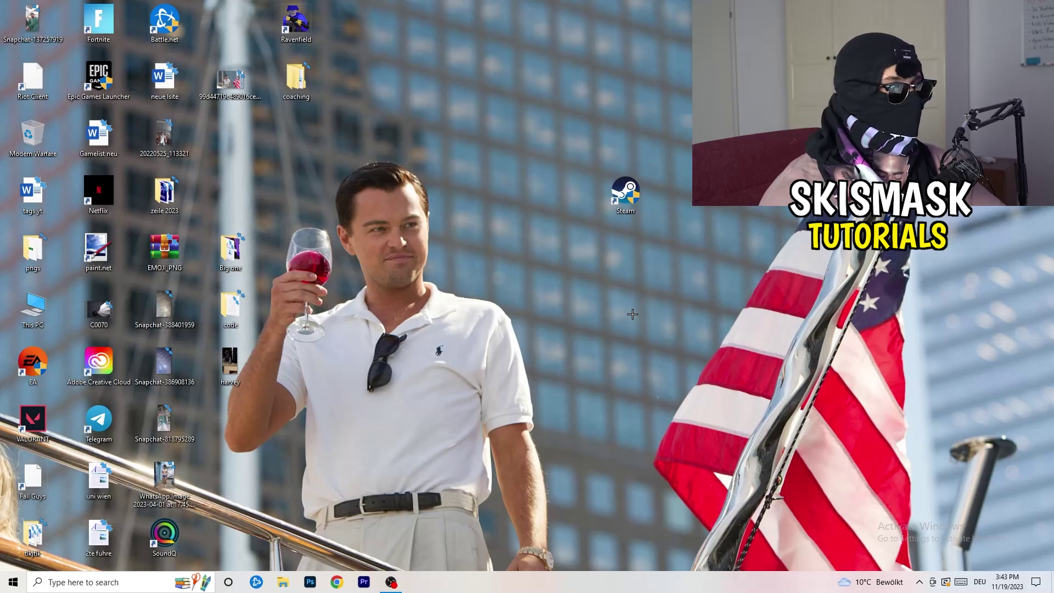
pyautogui.moveTo(623, 198)
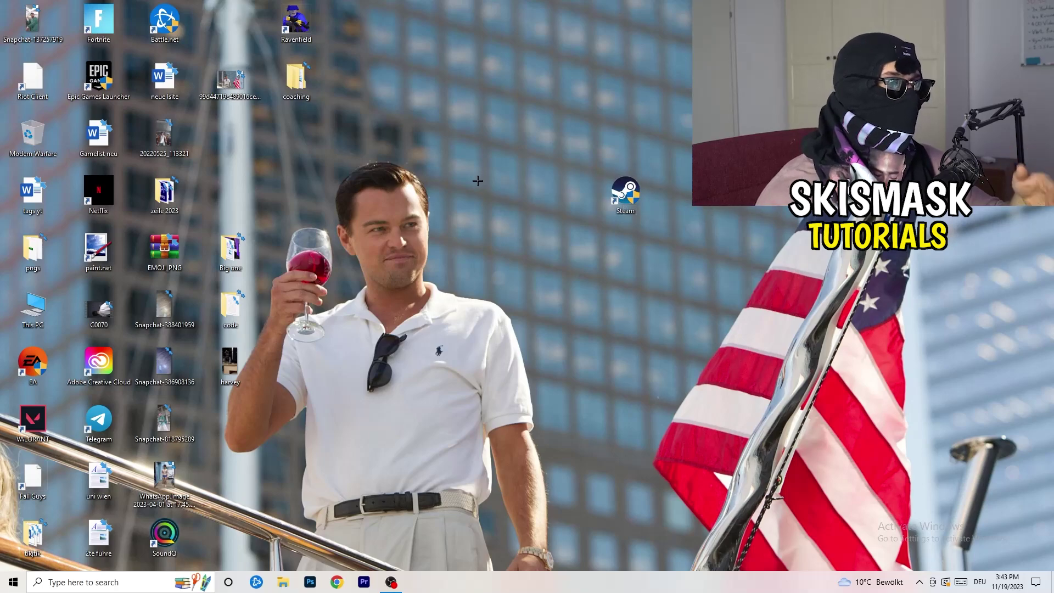
pyautogui.rightClick(623, 192)
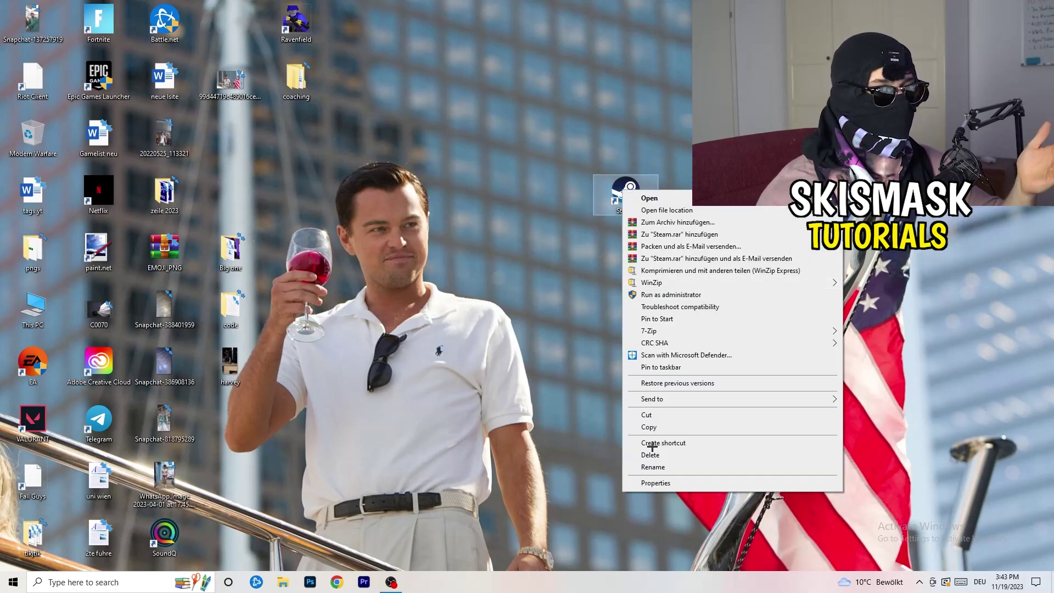
pyautogui.click(498, 232)
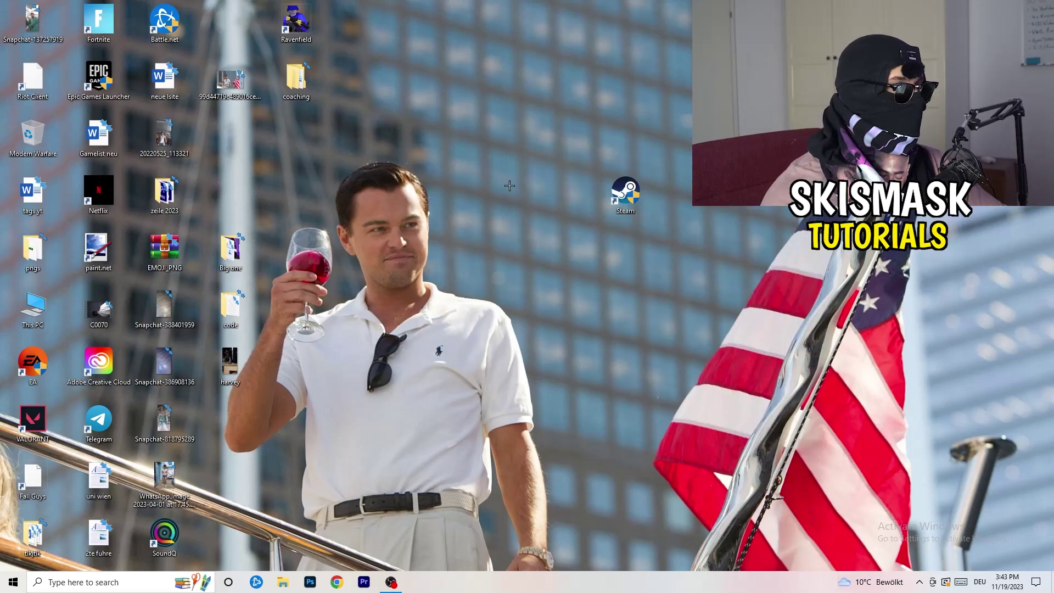
pyautogui.moveTo(625, 193); pyautogui.dragTo(233, 140)
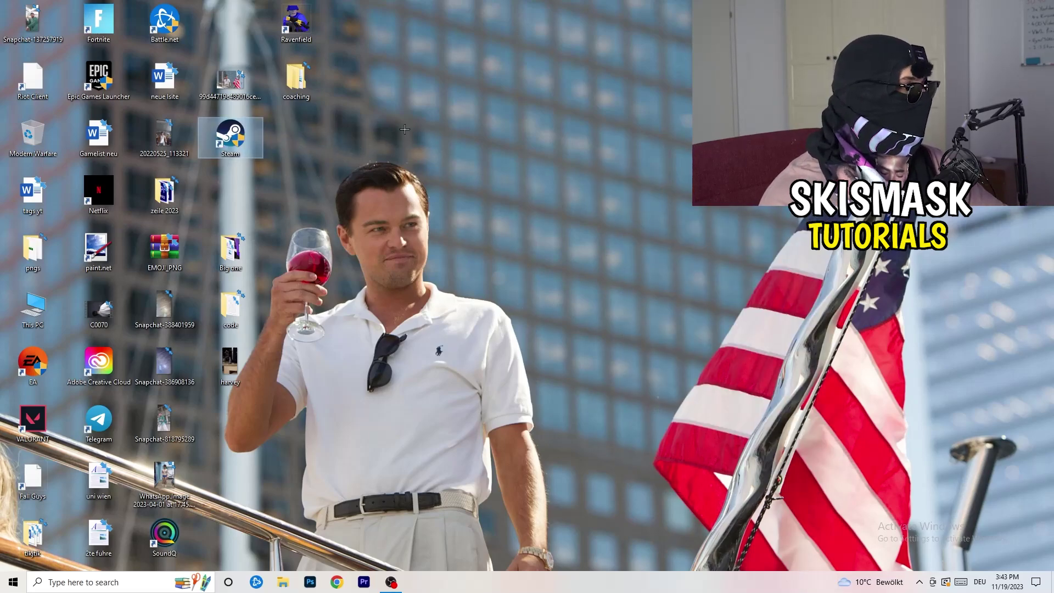
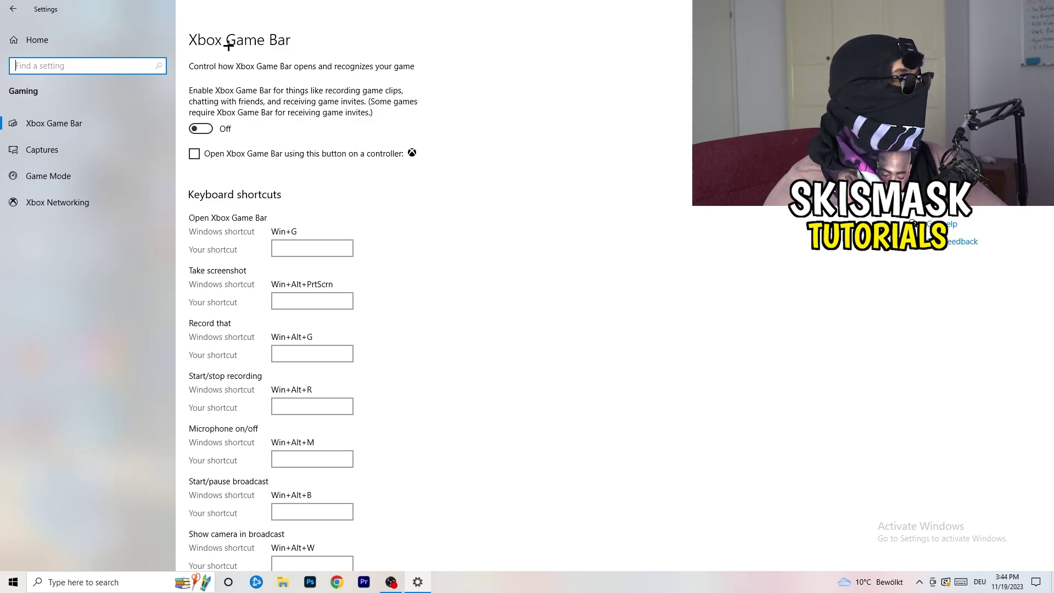
# - Review the background recording, audio and video options under Captures and the Game Mode setting in the Gaming settings
pyautogui.click(100, 158)
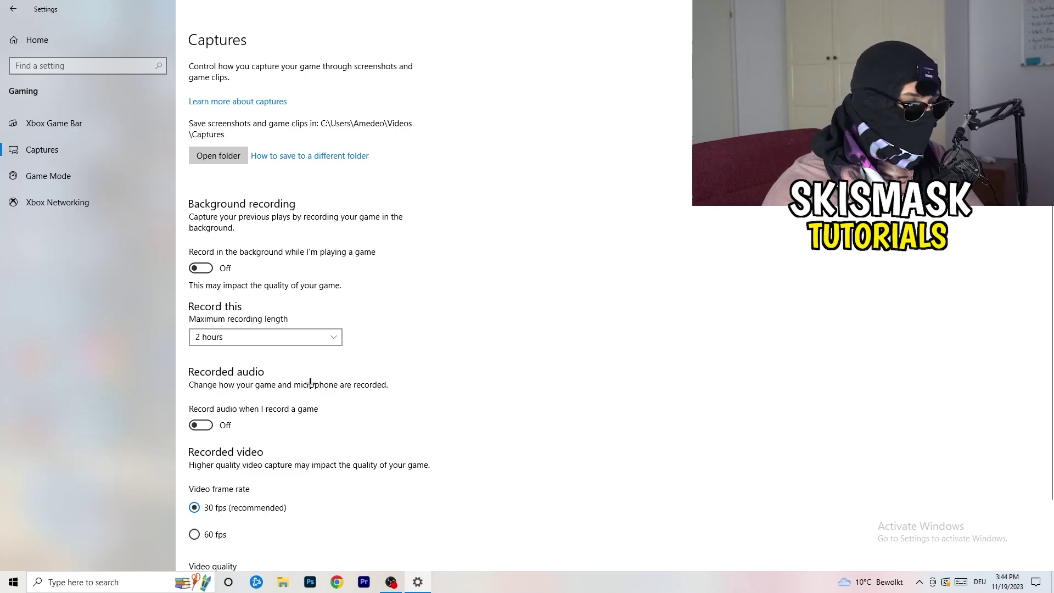
pyautogui.scroll(-2, 282, 322)
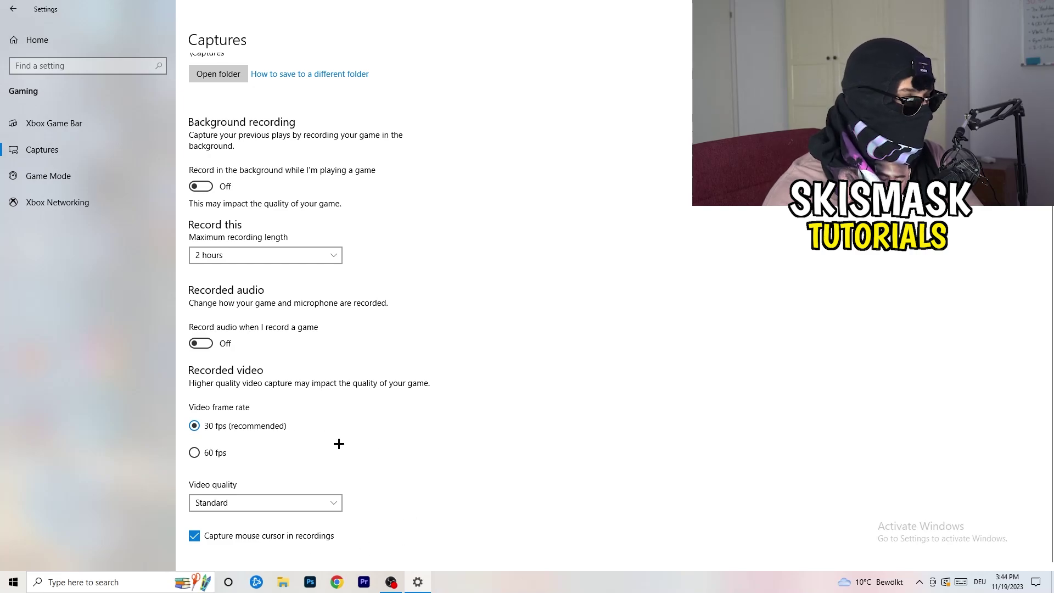
pyautogui.scroll(2, 339, 443)
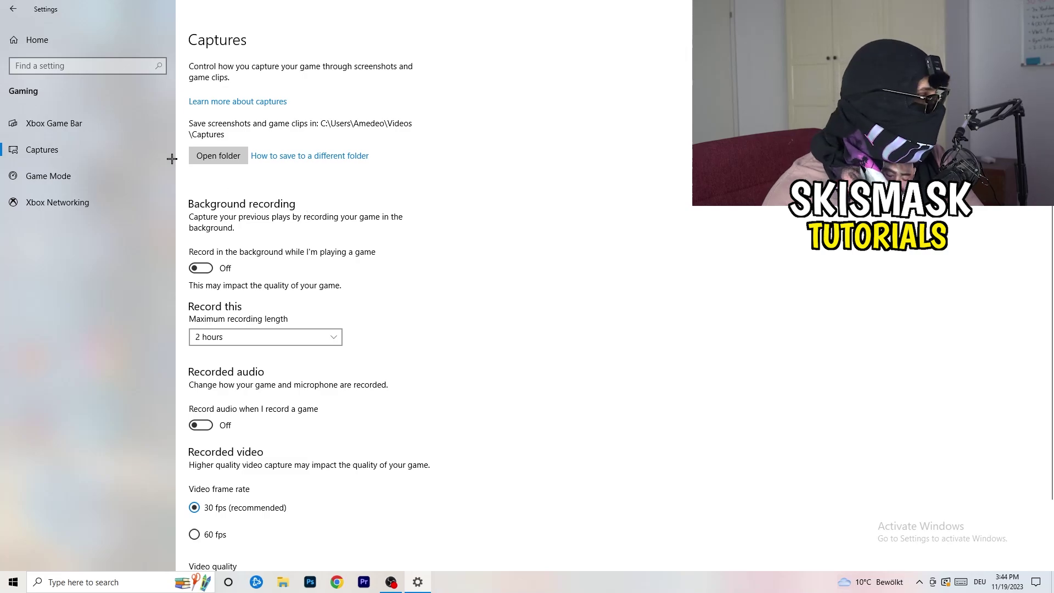
pyautogui.click(33, 175)
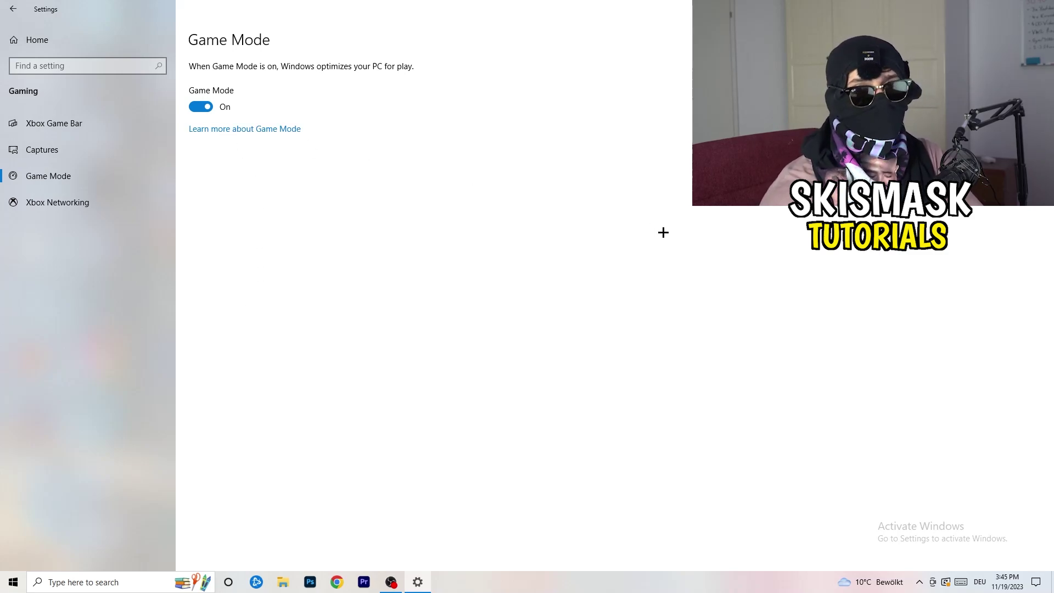
# - Check the Windows Update status under Update & Security and close Settings
pyautogui.click(11, 7)
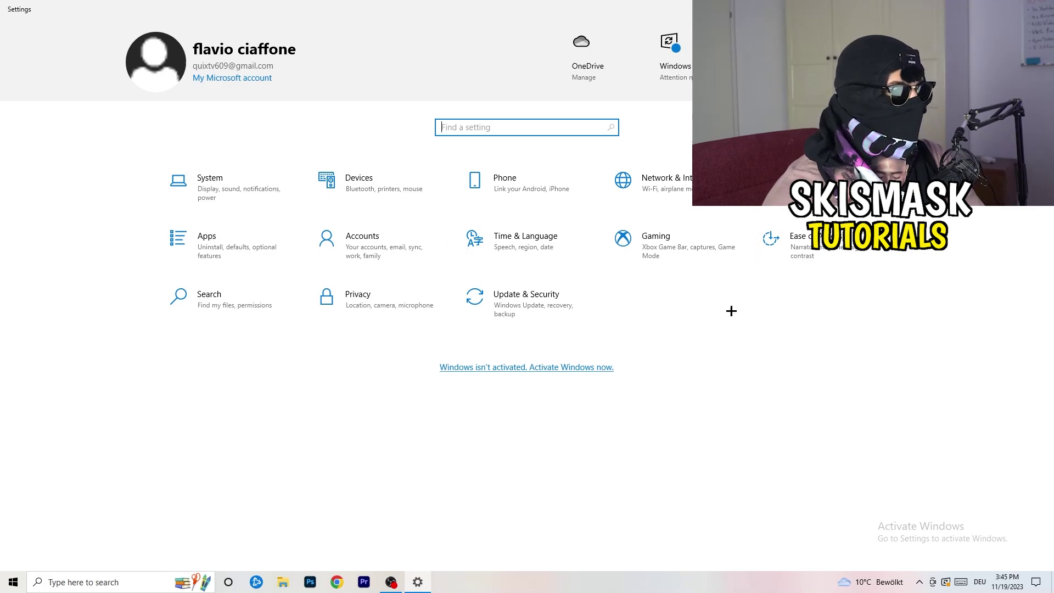
pyautogui.click(516, 301)
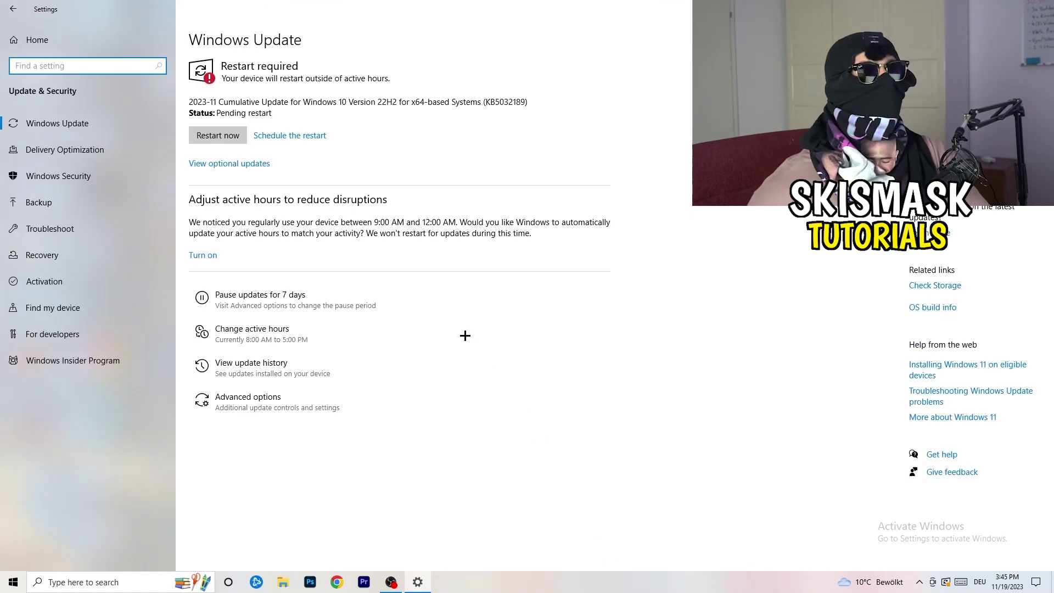
pyautogui.click(377, 81)
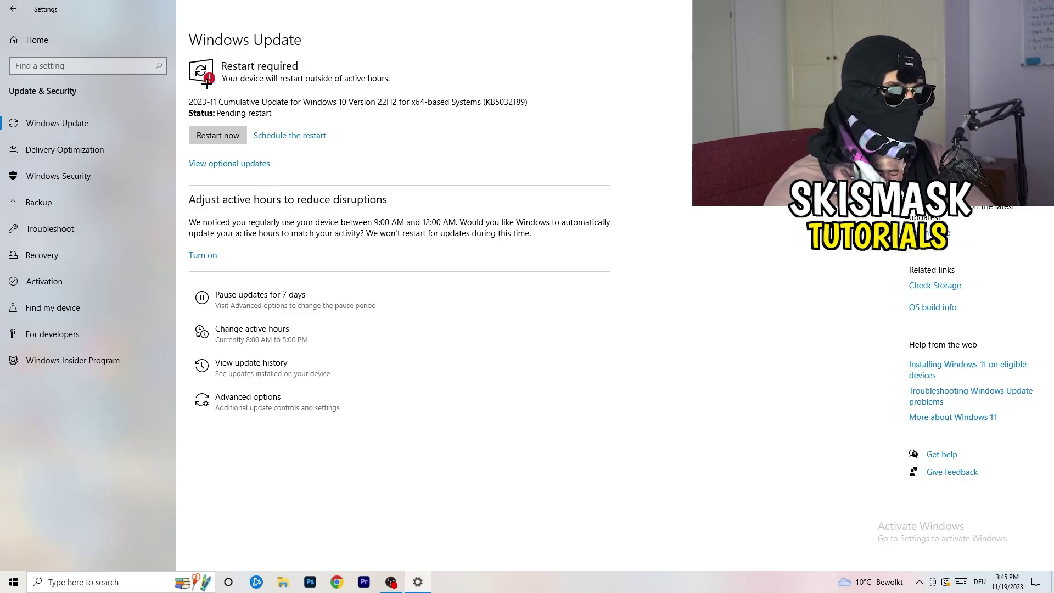
pyautogui.hotkey('alt', 'F4')
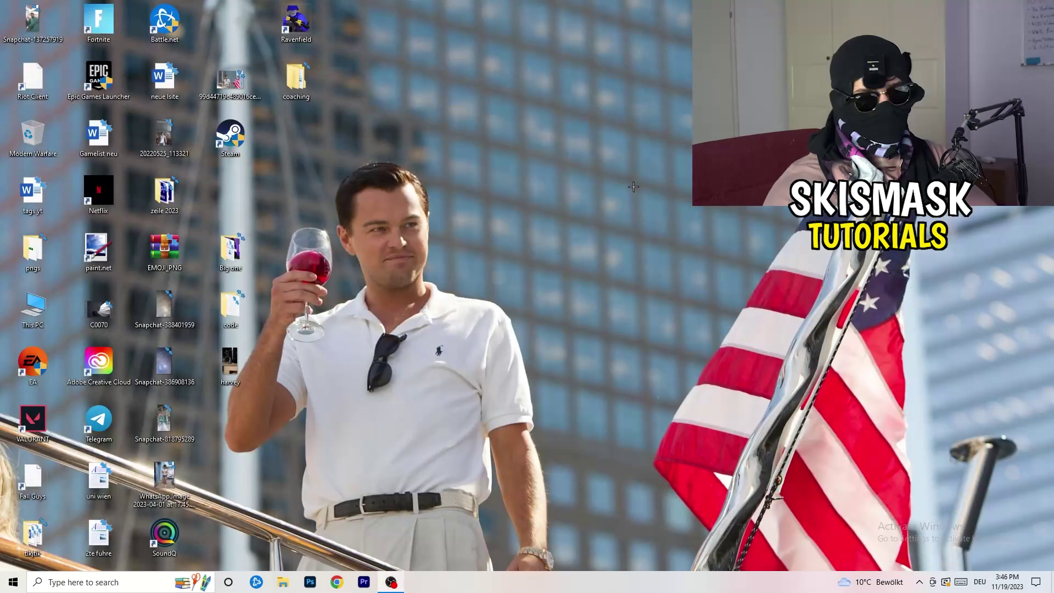